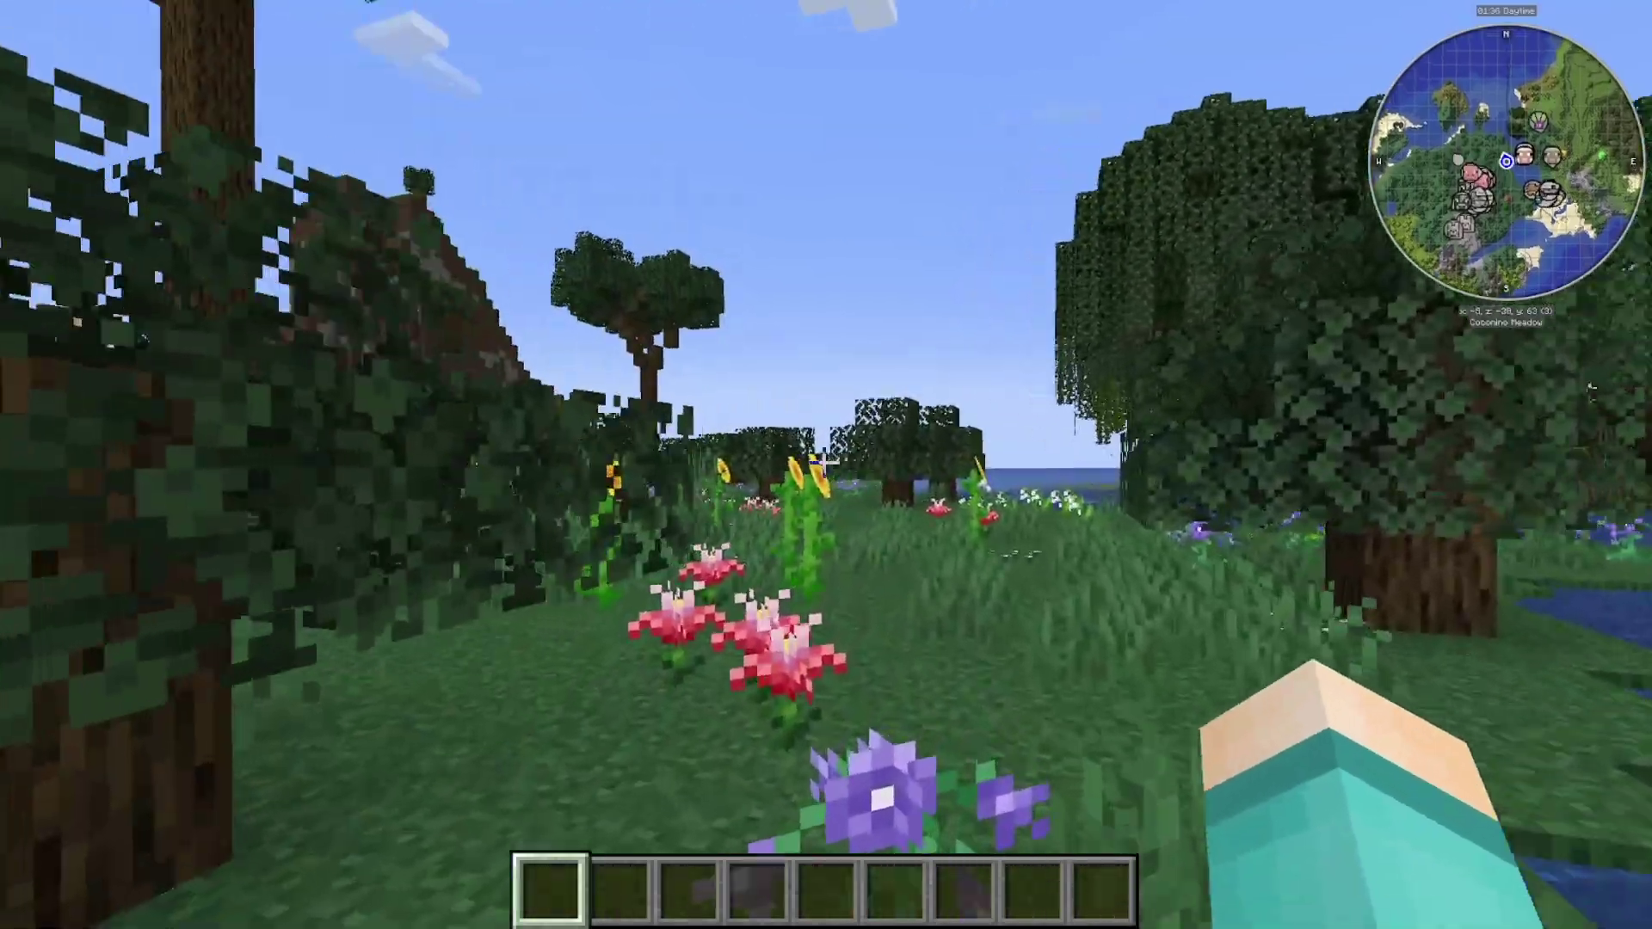
pyautogui.press('w')
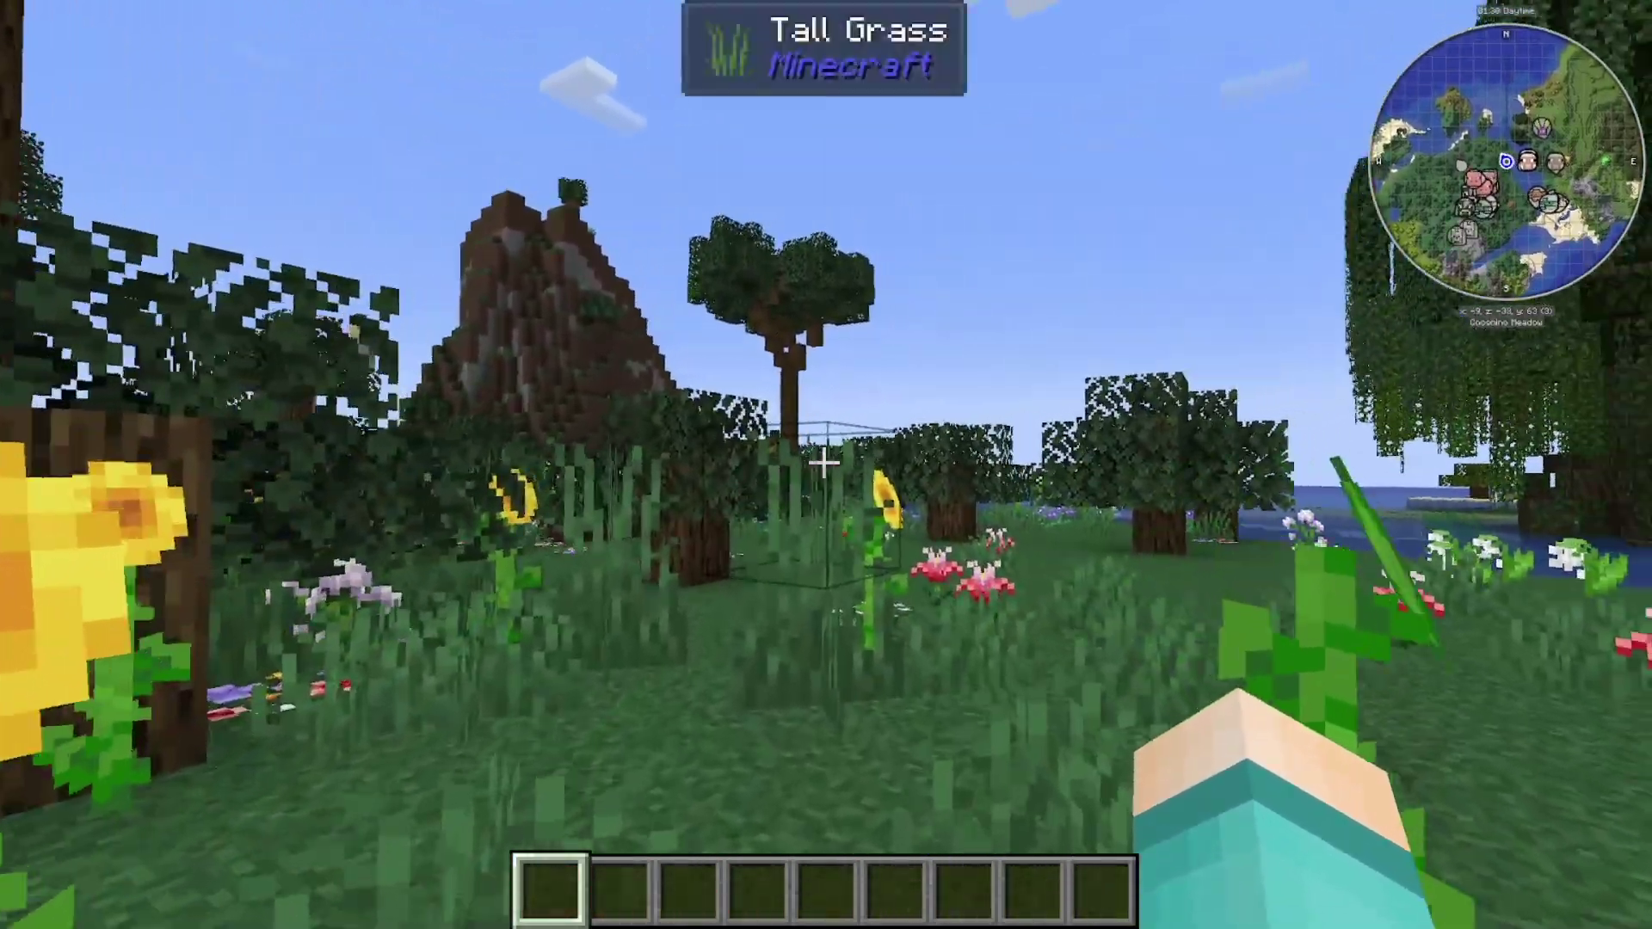
pyautogui.press('w')
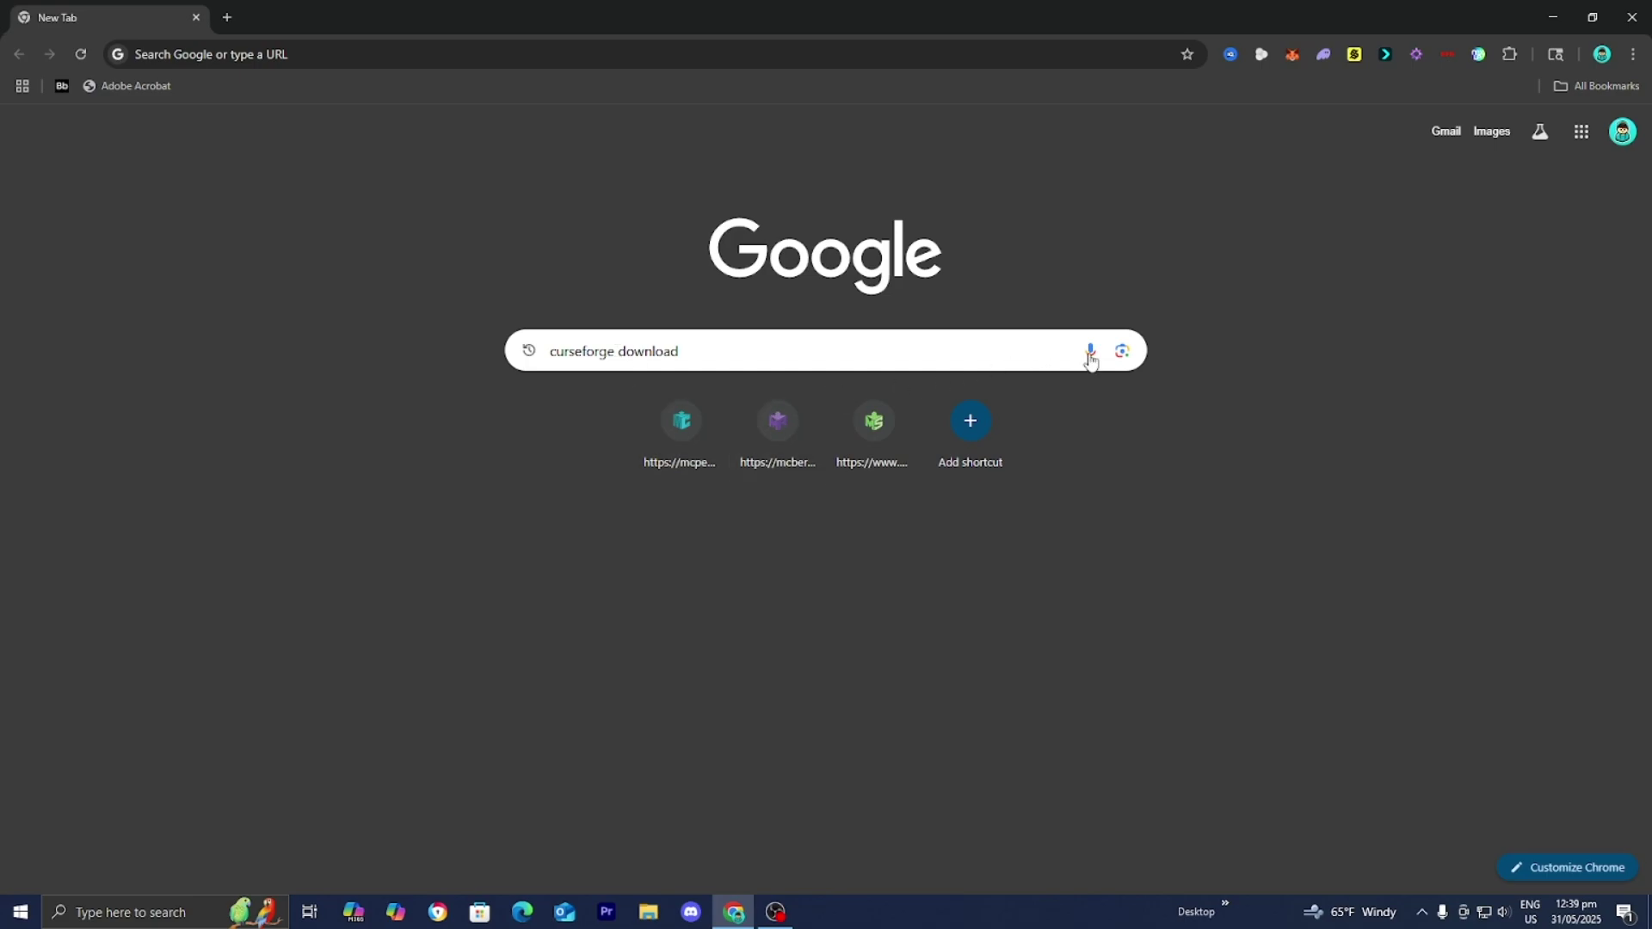
# Step: Search Google for "curseforge download" and download the standalone CurseForge installer for Windows
pyautogui.click(980, 356)
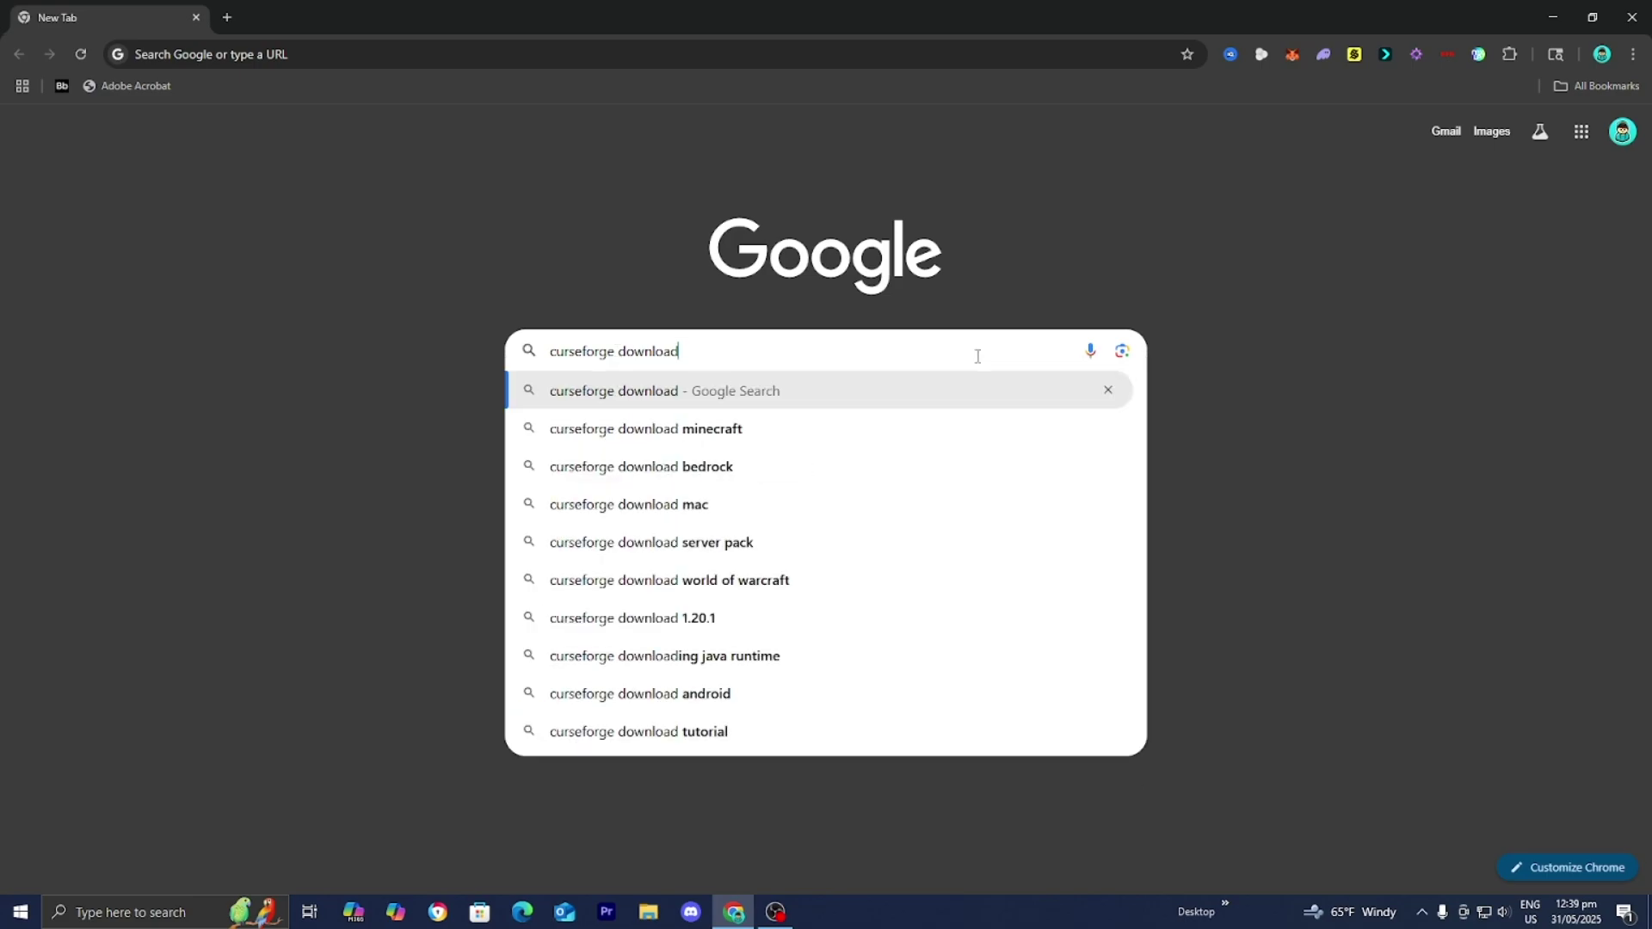
pyautogui.press('Return')
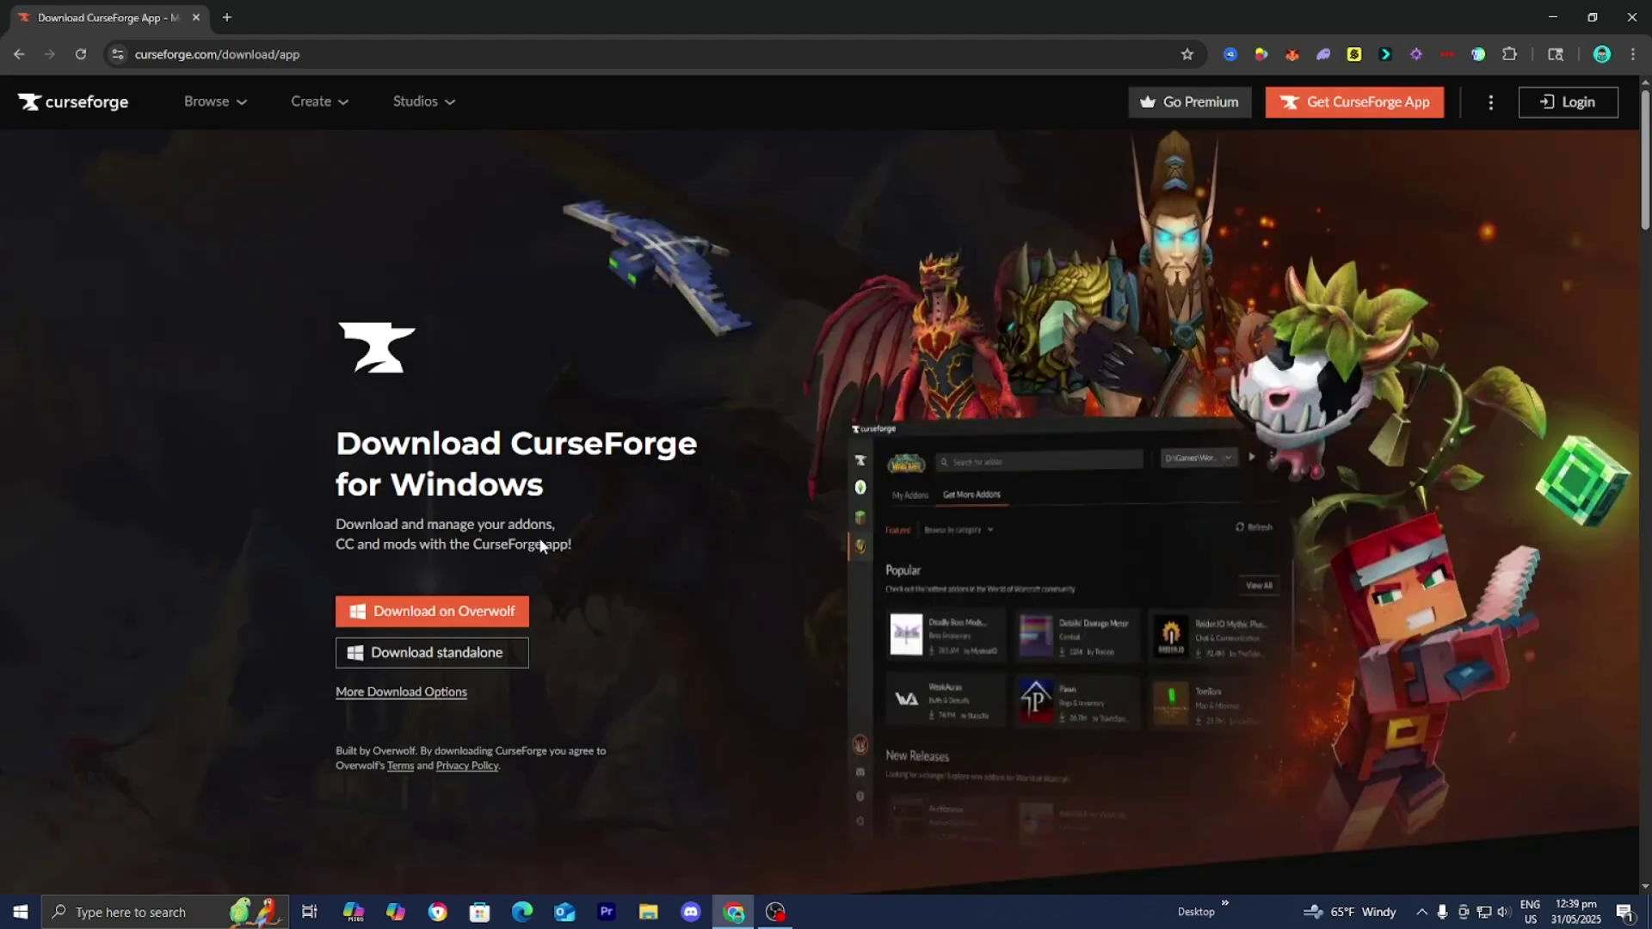
pyautogui.click(466, 654)
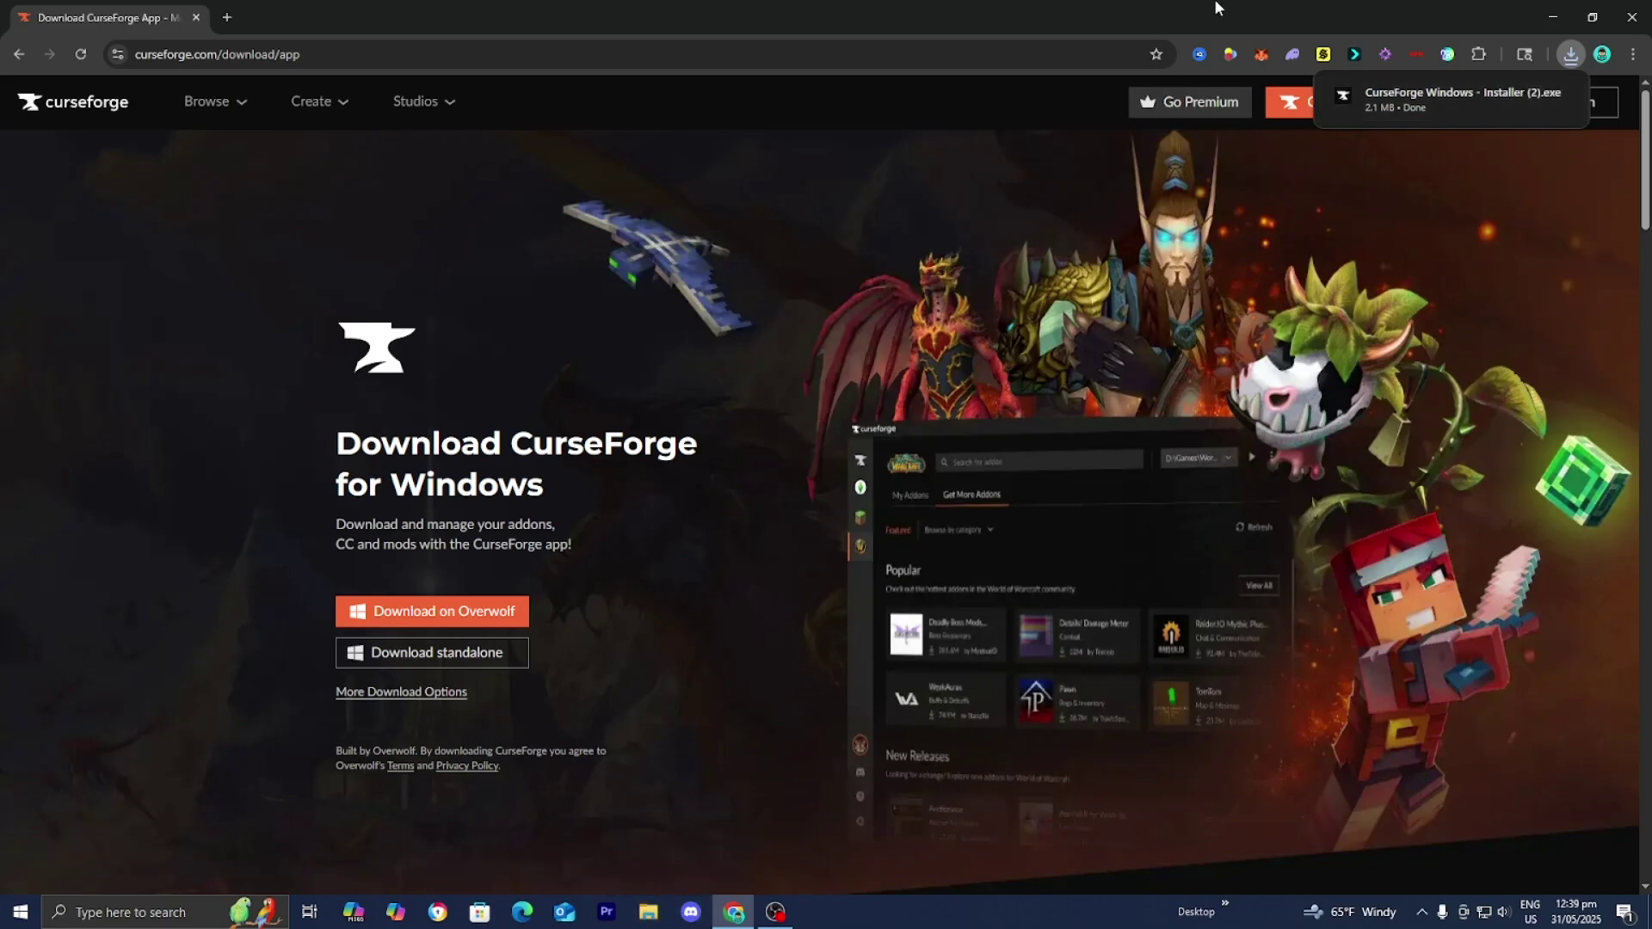
# Step: Place the downloaded CurseForge installer on an empty area of the desktop and get the browser window out of the way
pyautogui.moveTo(1216, 7); pyautogui.dragTo(1043, 431)
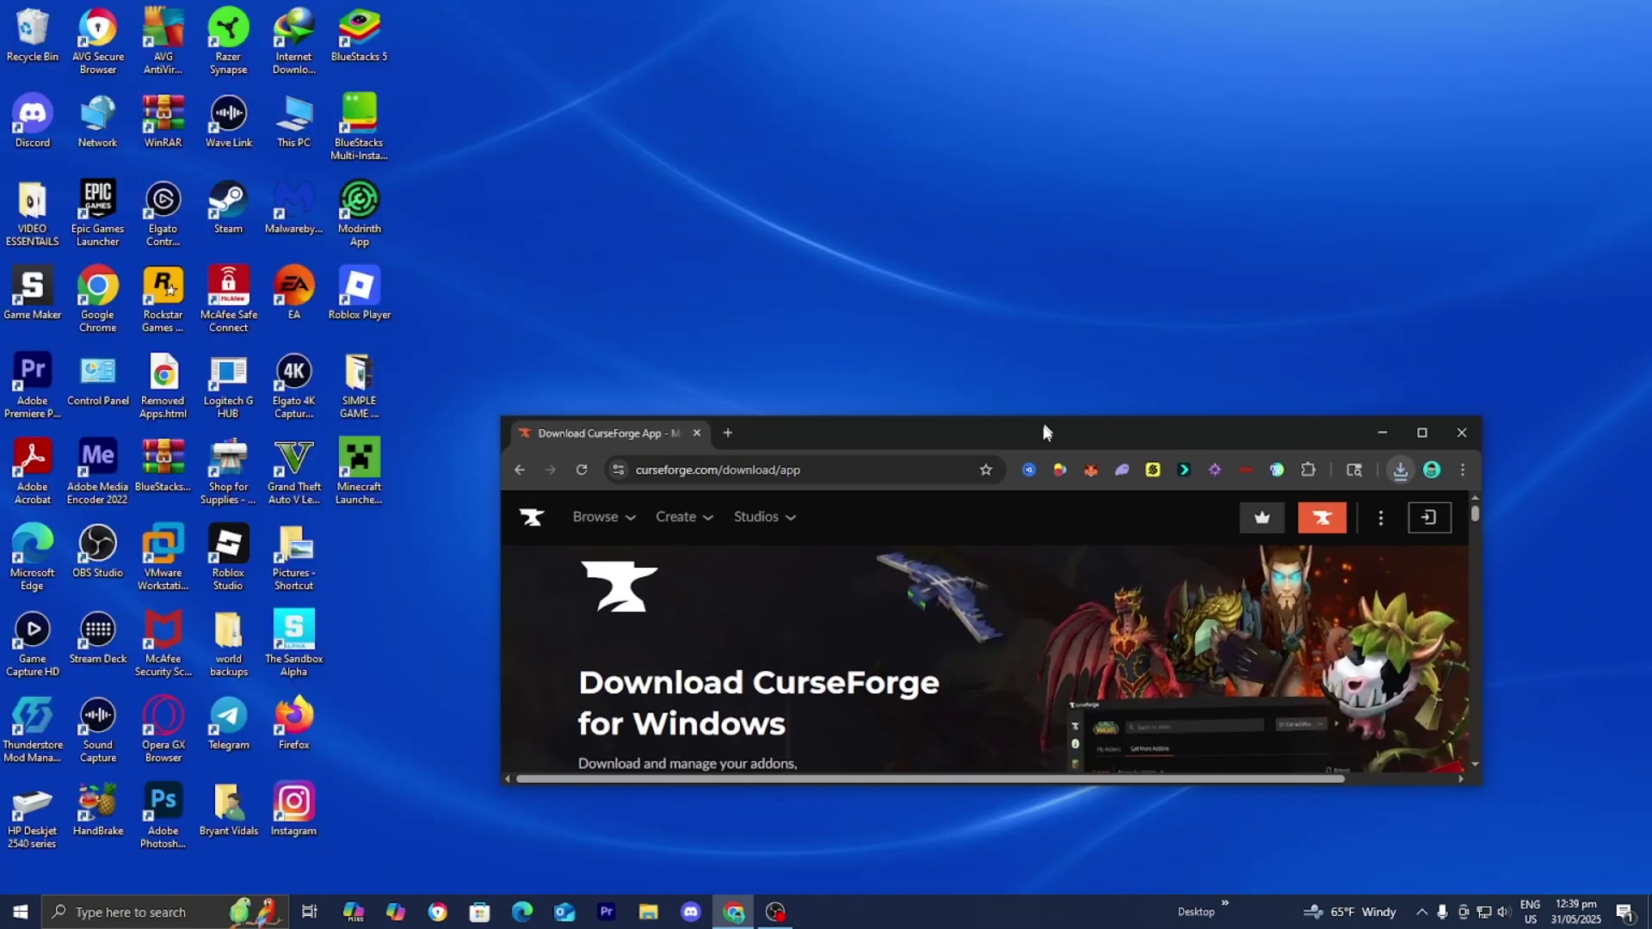
pyautogui.click(1398, 475)
pyautogui.moveTo(1256, 53); pyautogui.dragTo(880, 325)
pyautogui.click(927, 637)
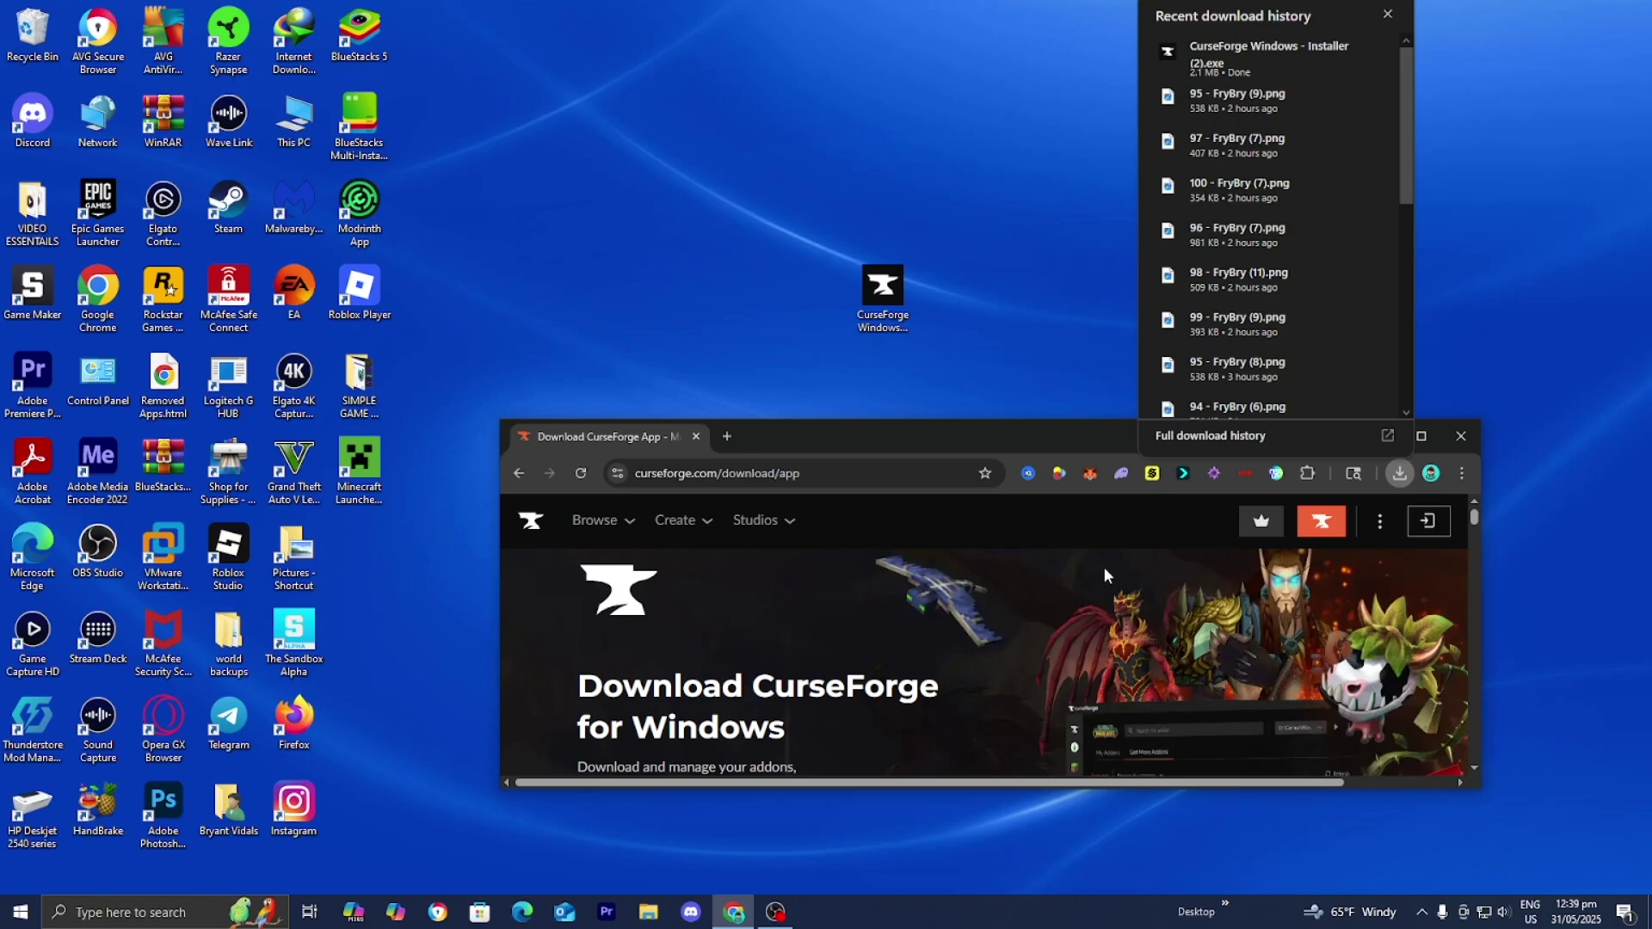
pyautogui.click(1383, 436)
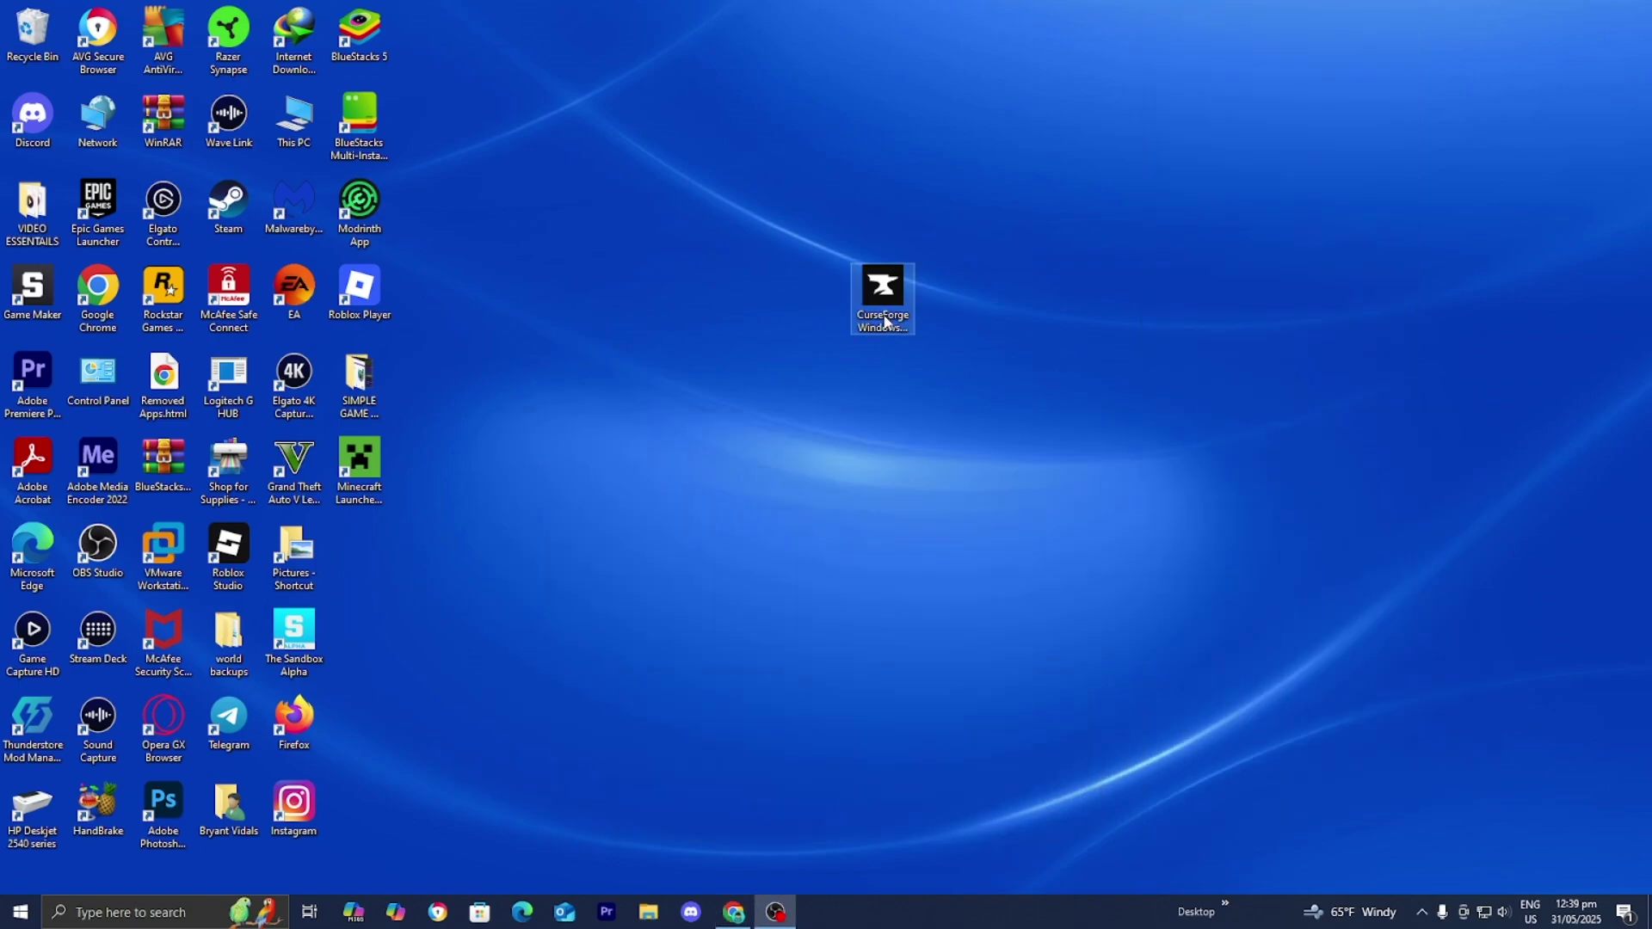
pyautogui.moveTo(882, 288); pyautogui.dragTo(882, 374)
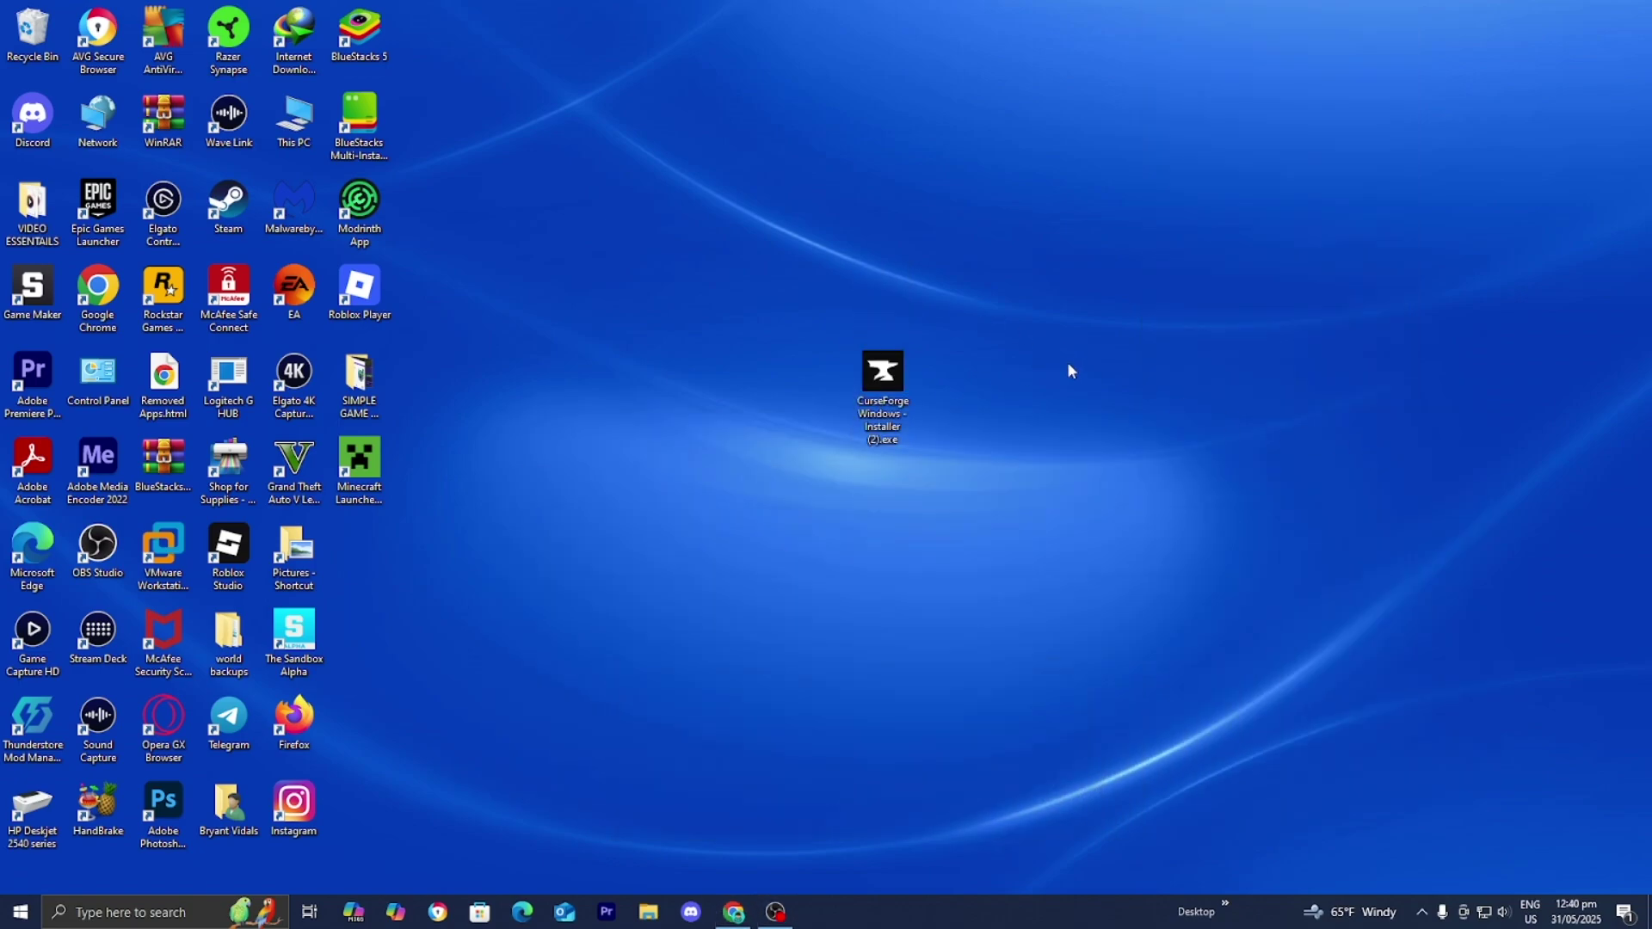
# Step: Run the CurseForge Windows installer in English, accepting the terms of use and privacy policy with the default installation folder
pyautogui.doubleClick(886, 409)
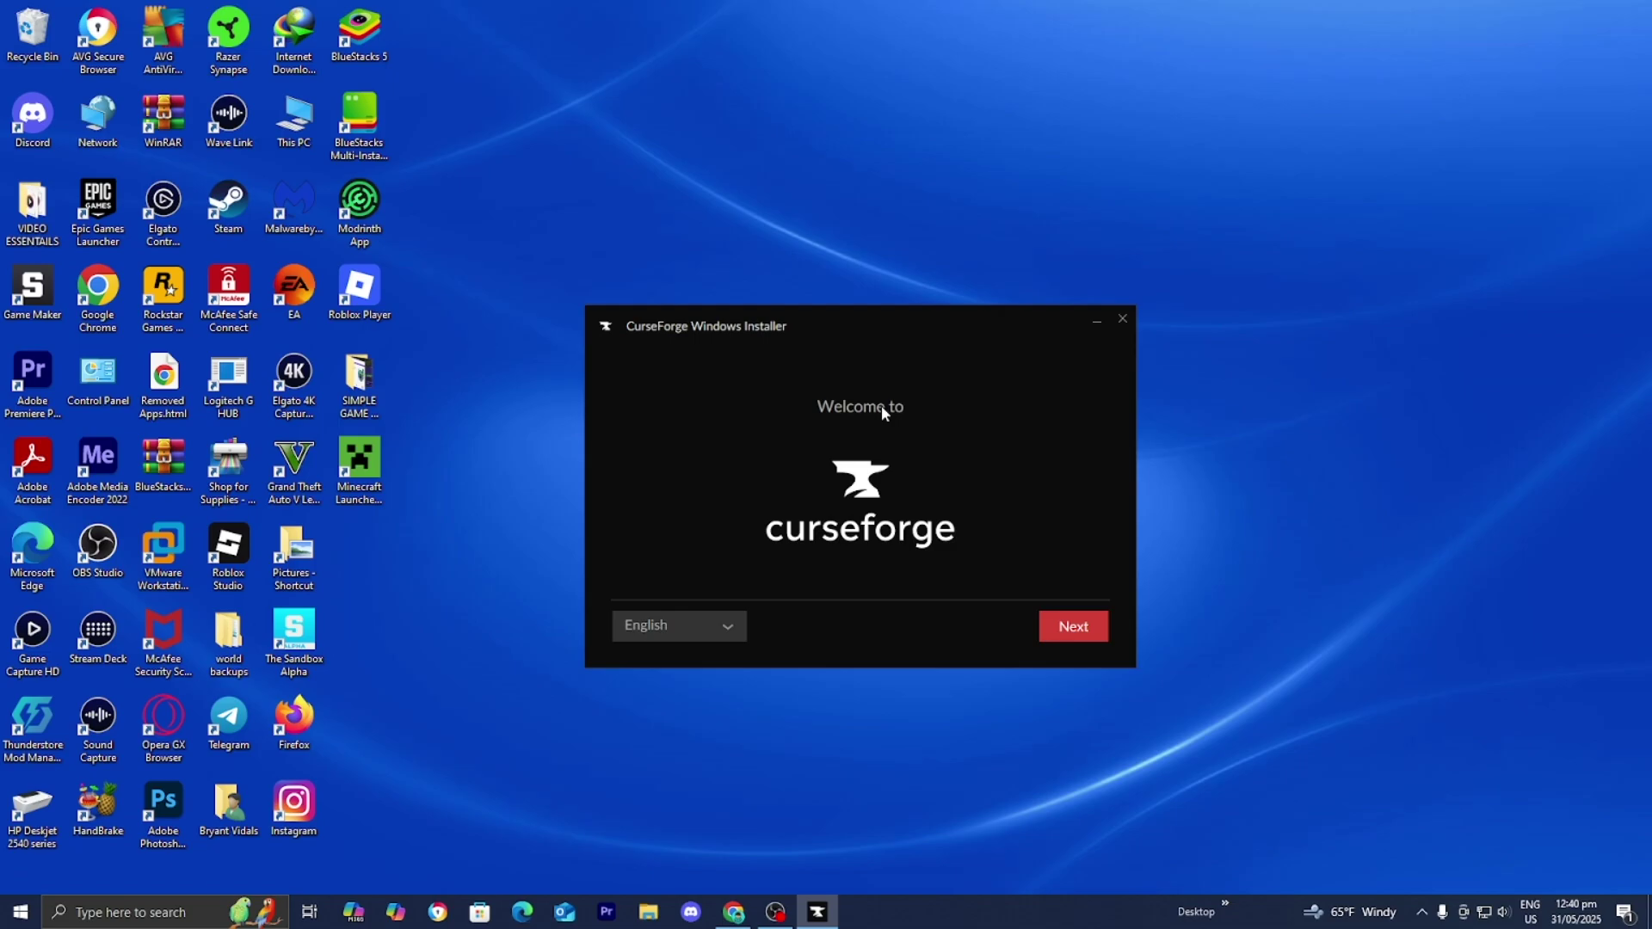
pyautogui.click(1069, 631)
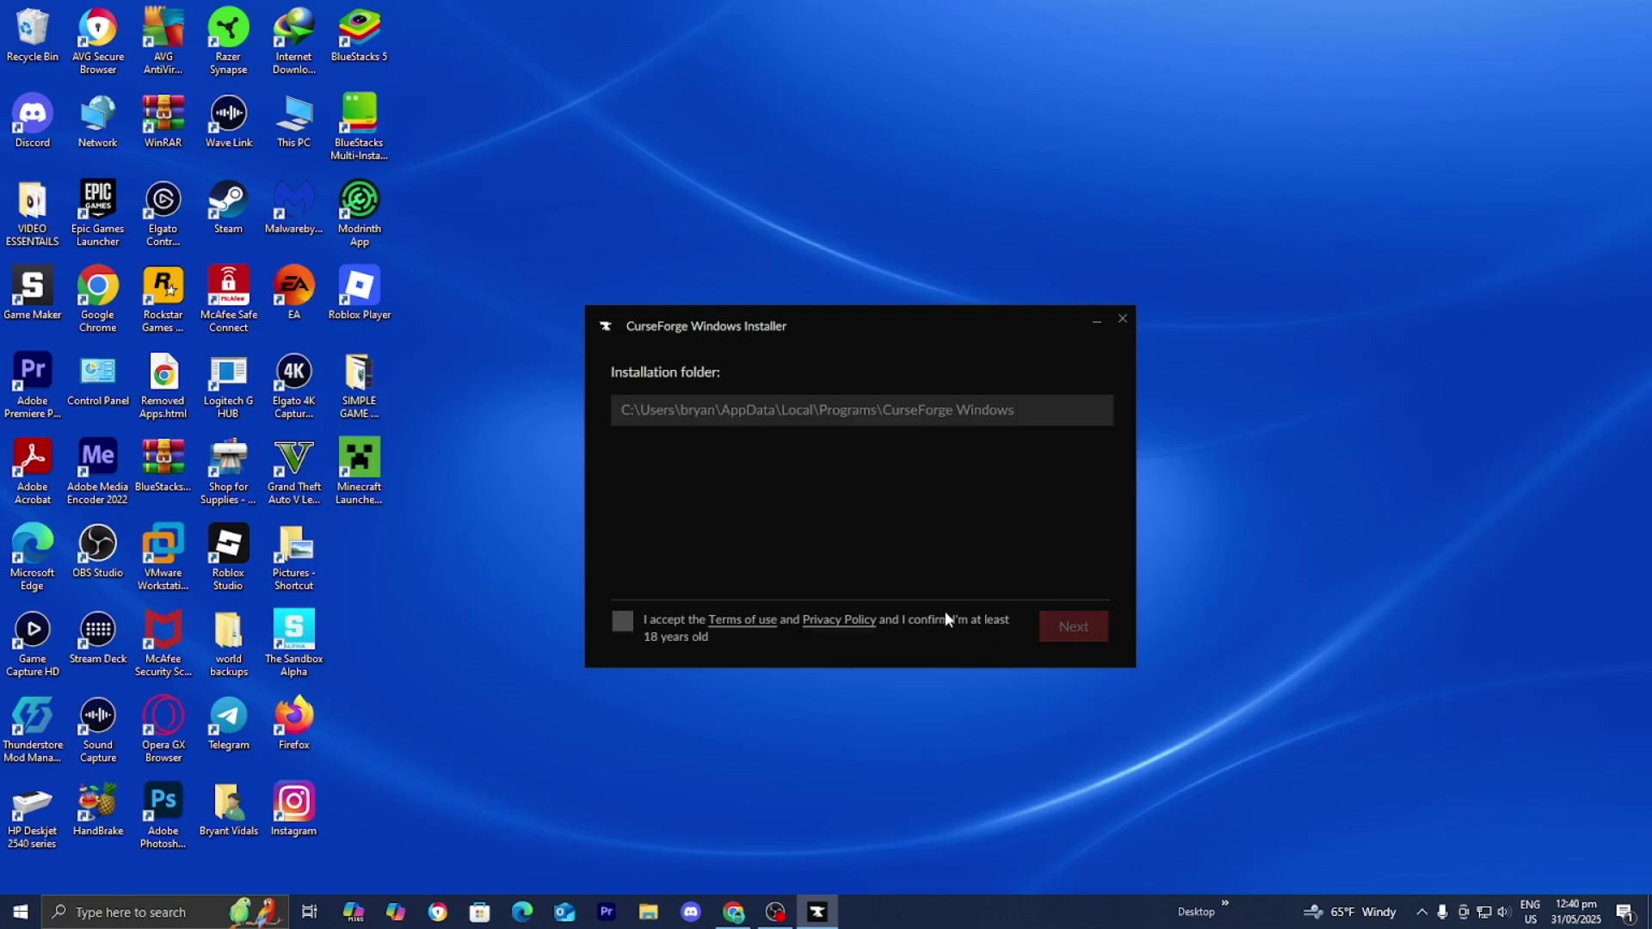
pyautogui.click(622, 625)
pyautogui.click(1075, 623)
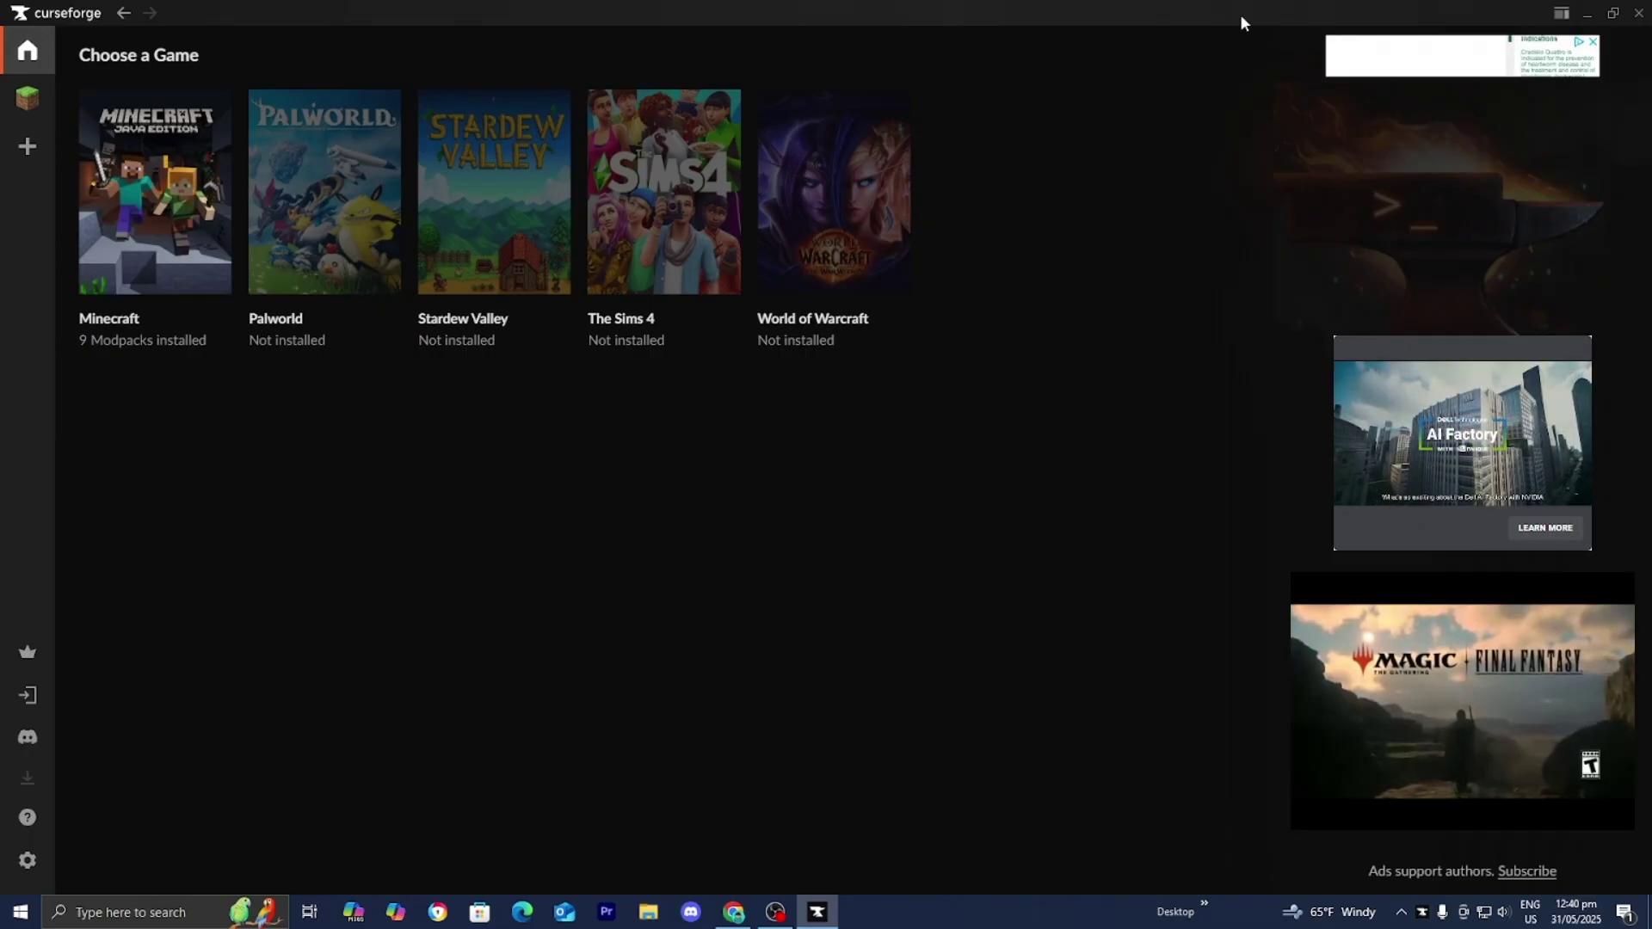
# Step: Search CurseForge's Minecraft projects for "all the mods 10" and install the All the Mods 10 - ATM10 modpack
pyautogui.click(159, 251)
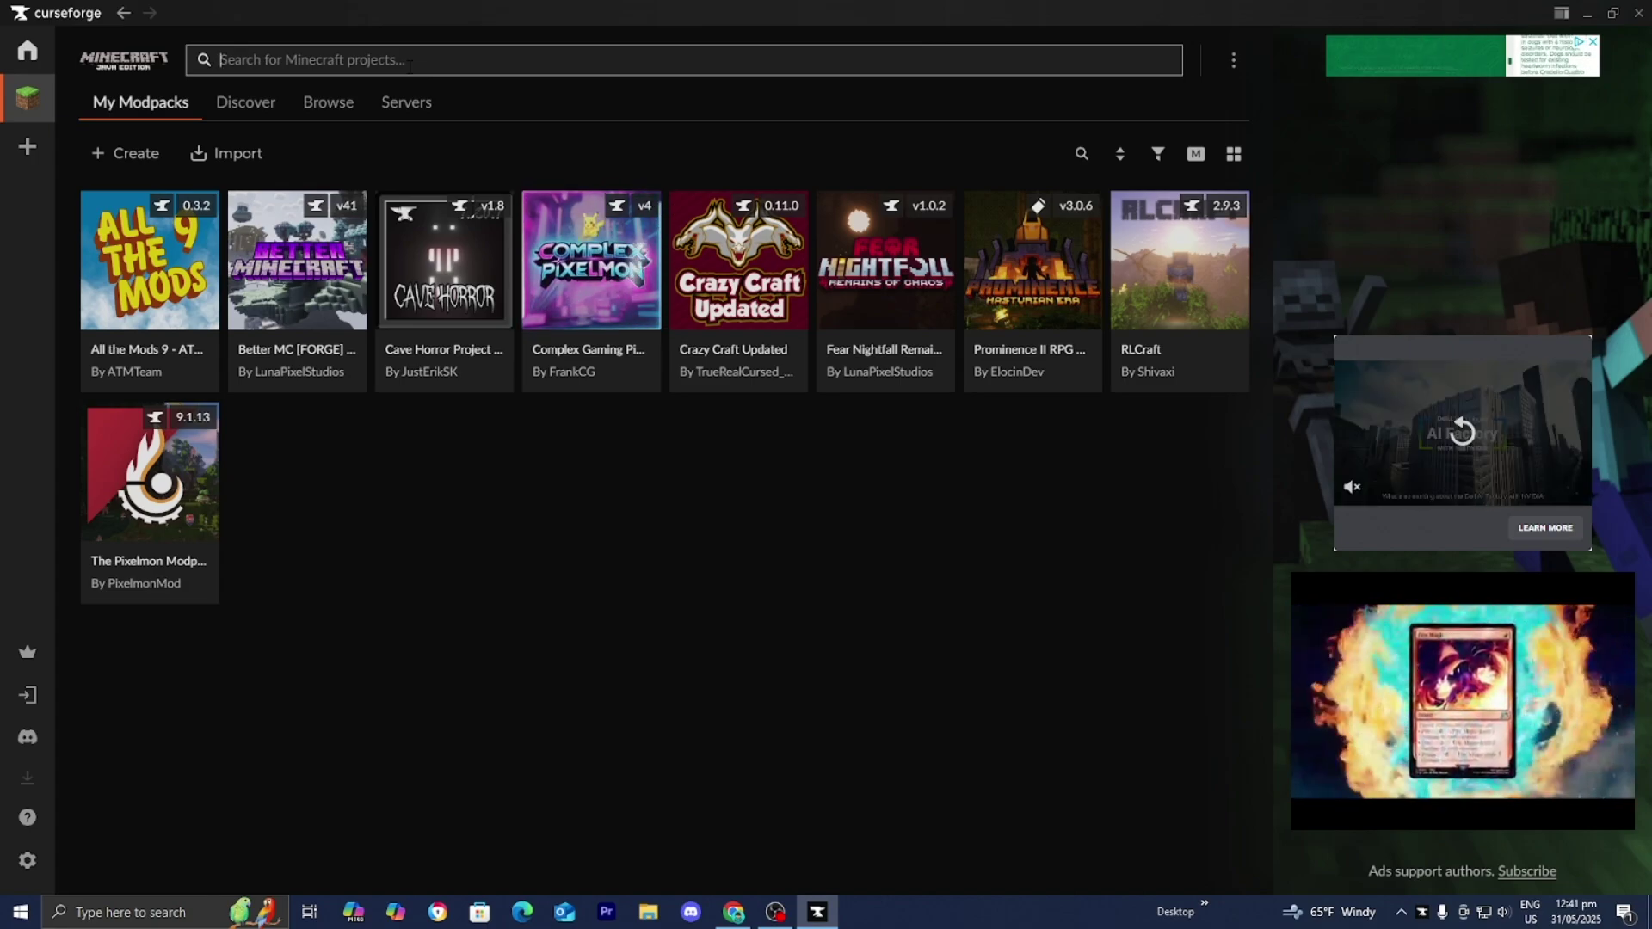
pyautogui.click(409, 66)
pyautogui.write('all the m')
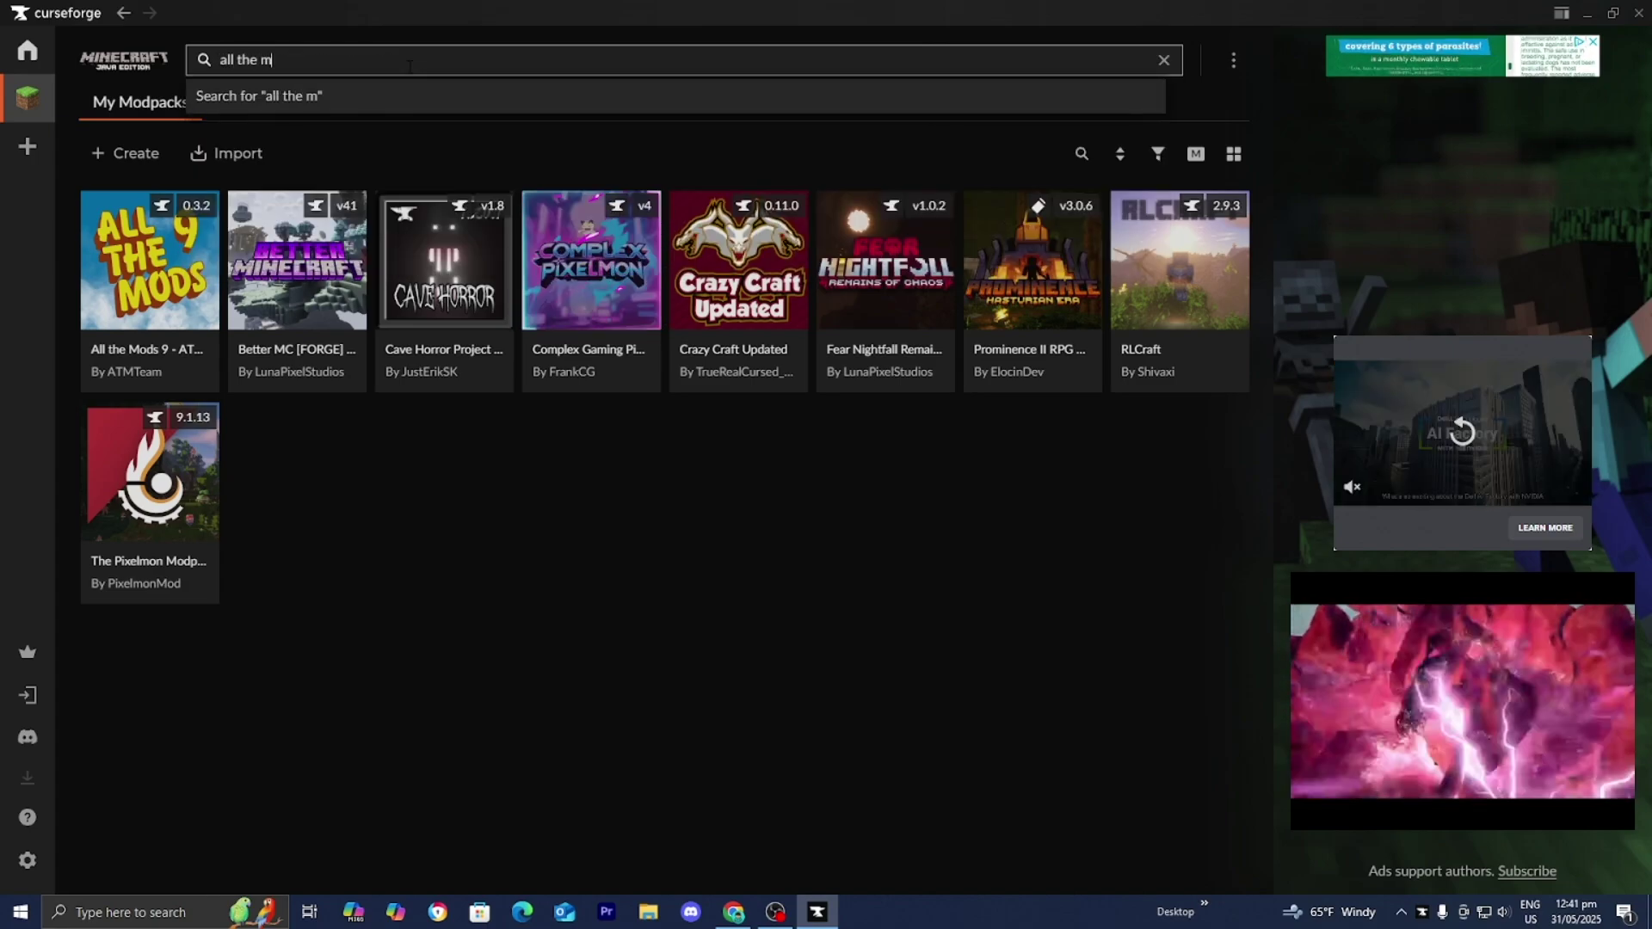
pyautogui.write('ods 10')
pyautogui.press('Return')
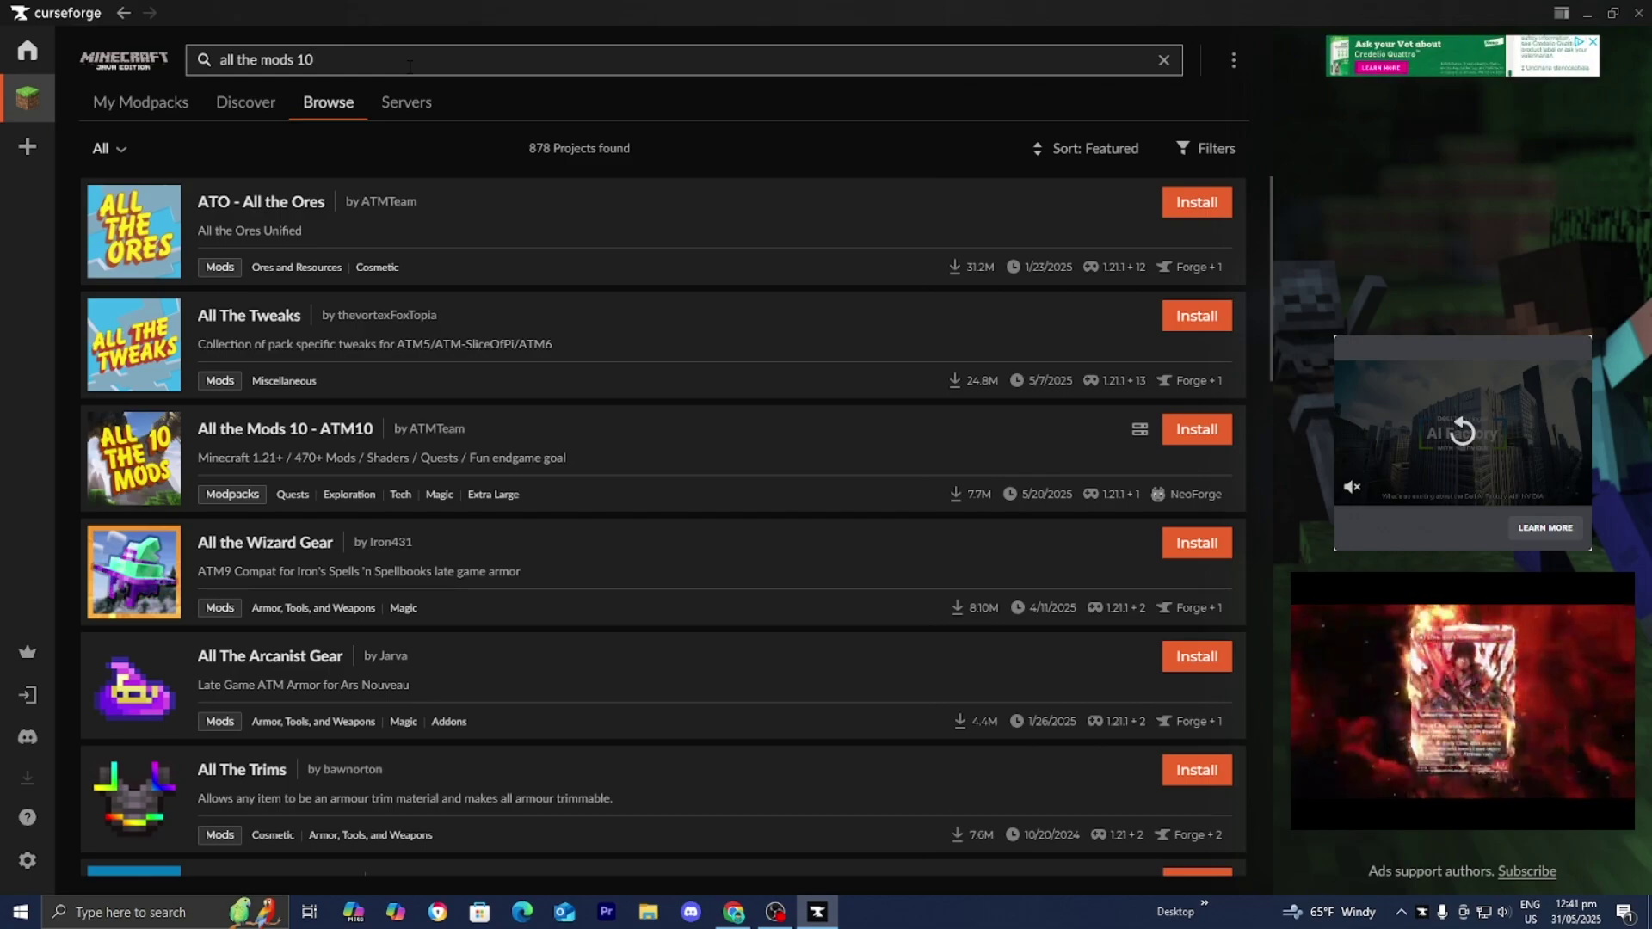
pyautogui.click(140, 467)
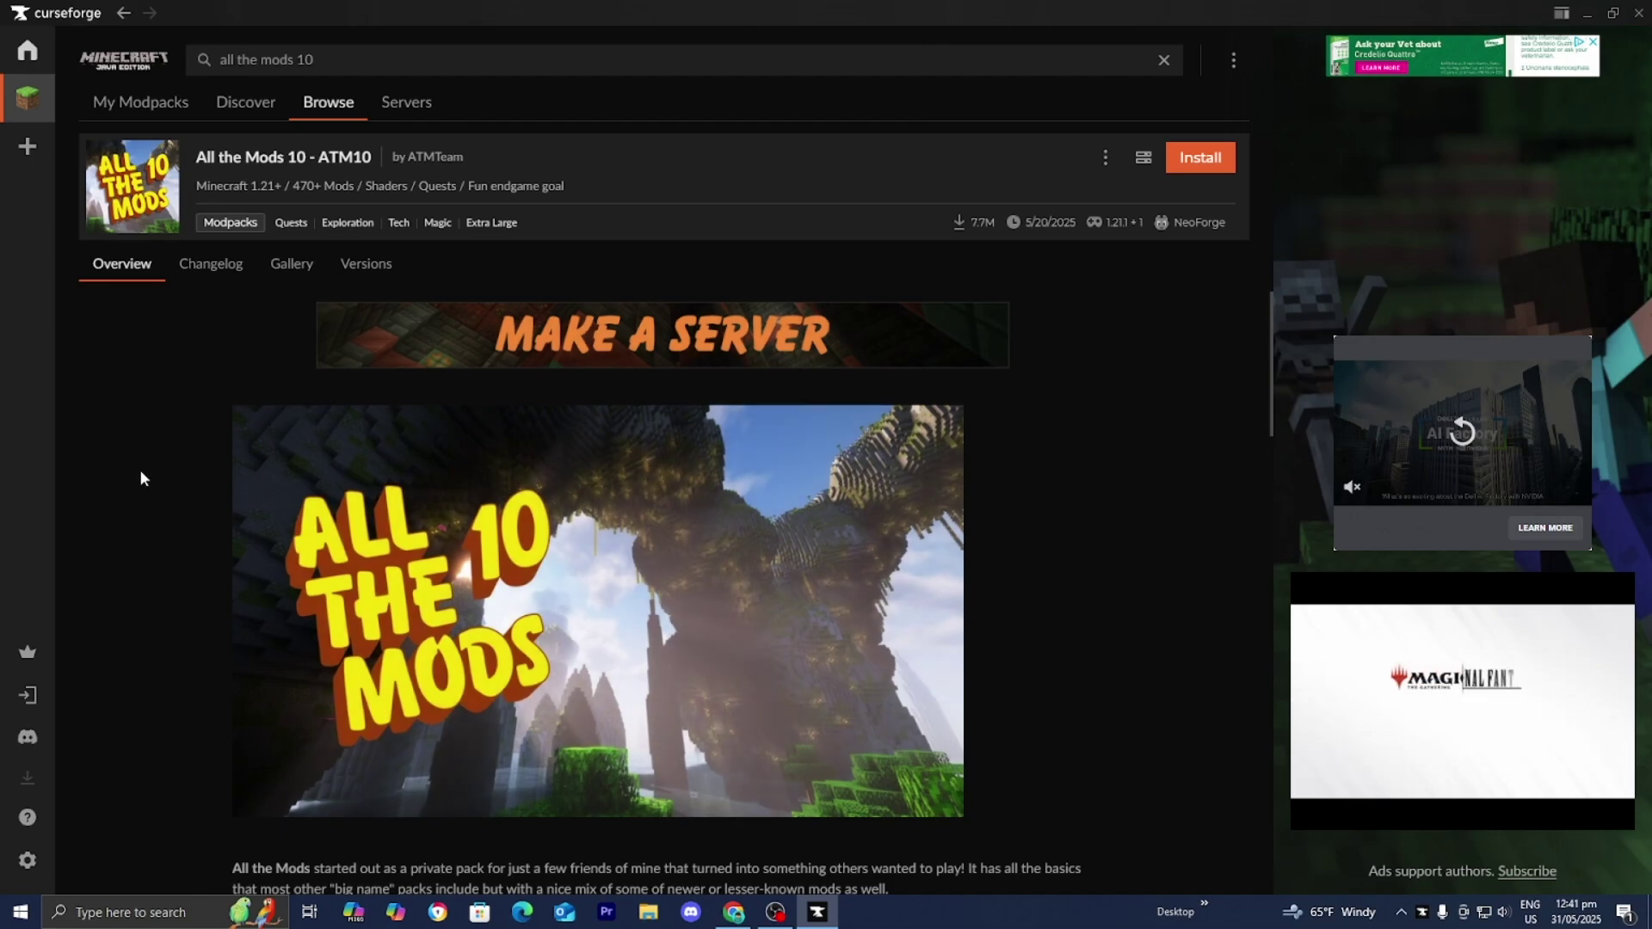
pyautogui.click(1188, 164)
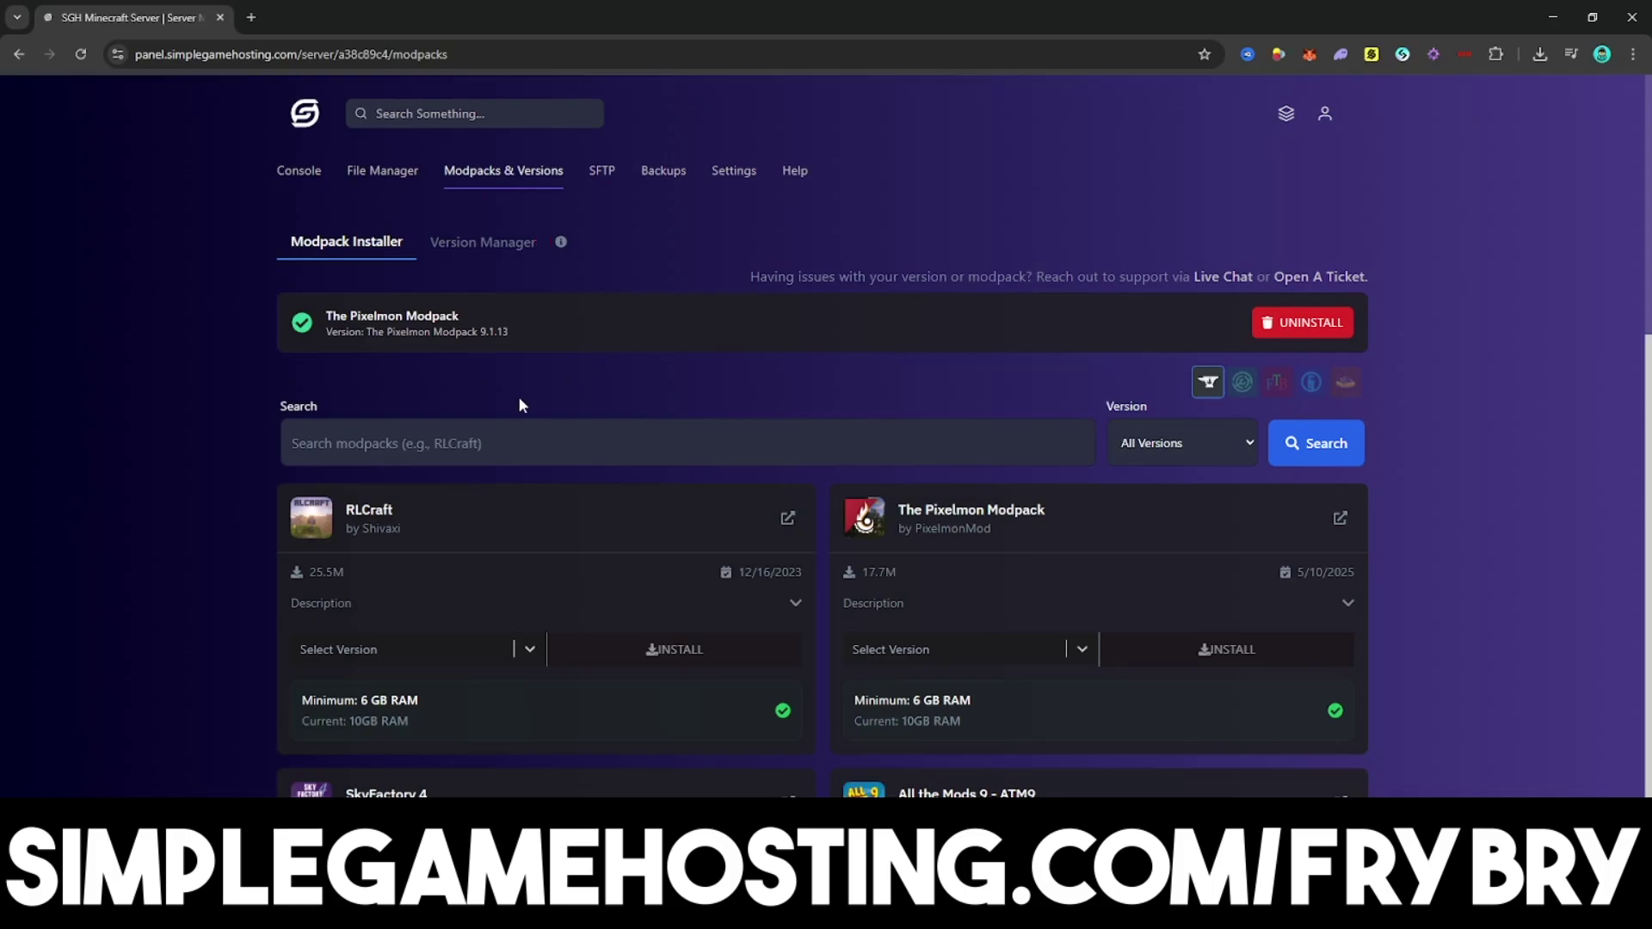
pyautogui.scroll(-2, 325, 448)
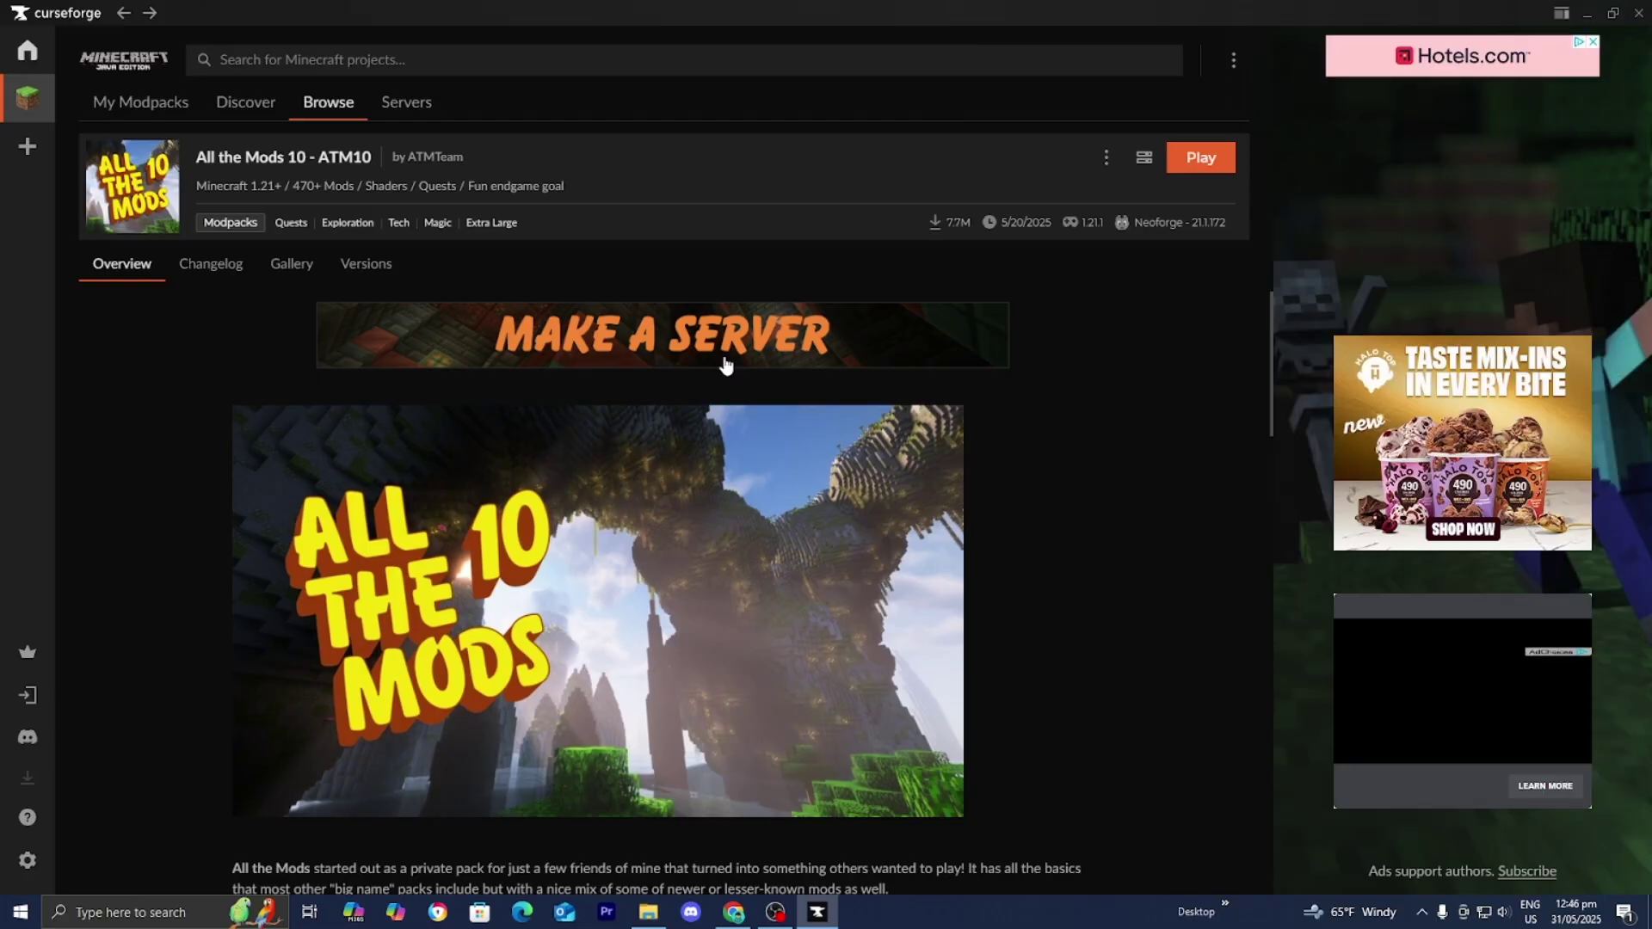
# Step: Start the modpack from CurseForge and select the All the Mods 10 - ATM10 installation in the Minecraft Launcher
pyautogui.click(1201, 159)
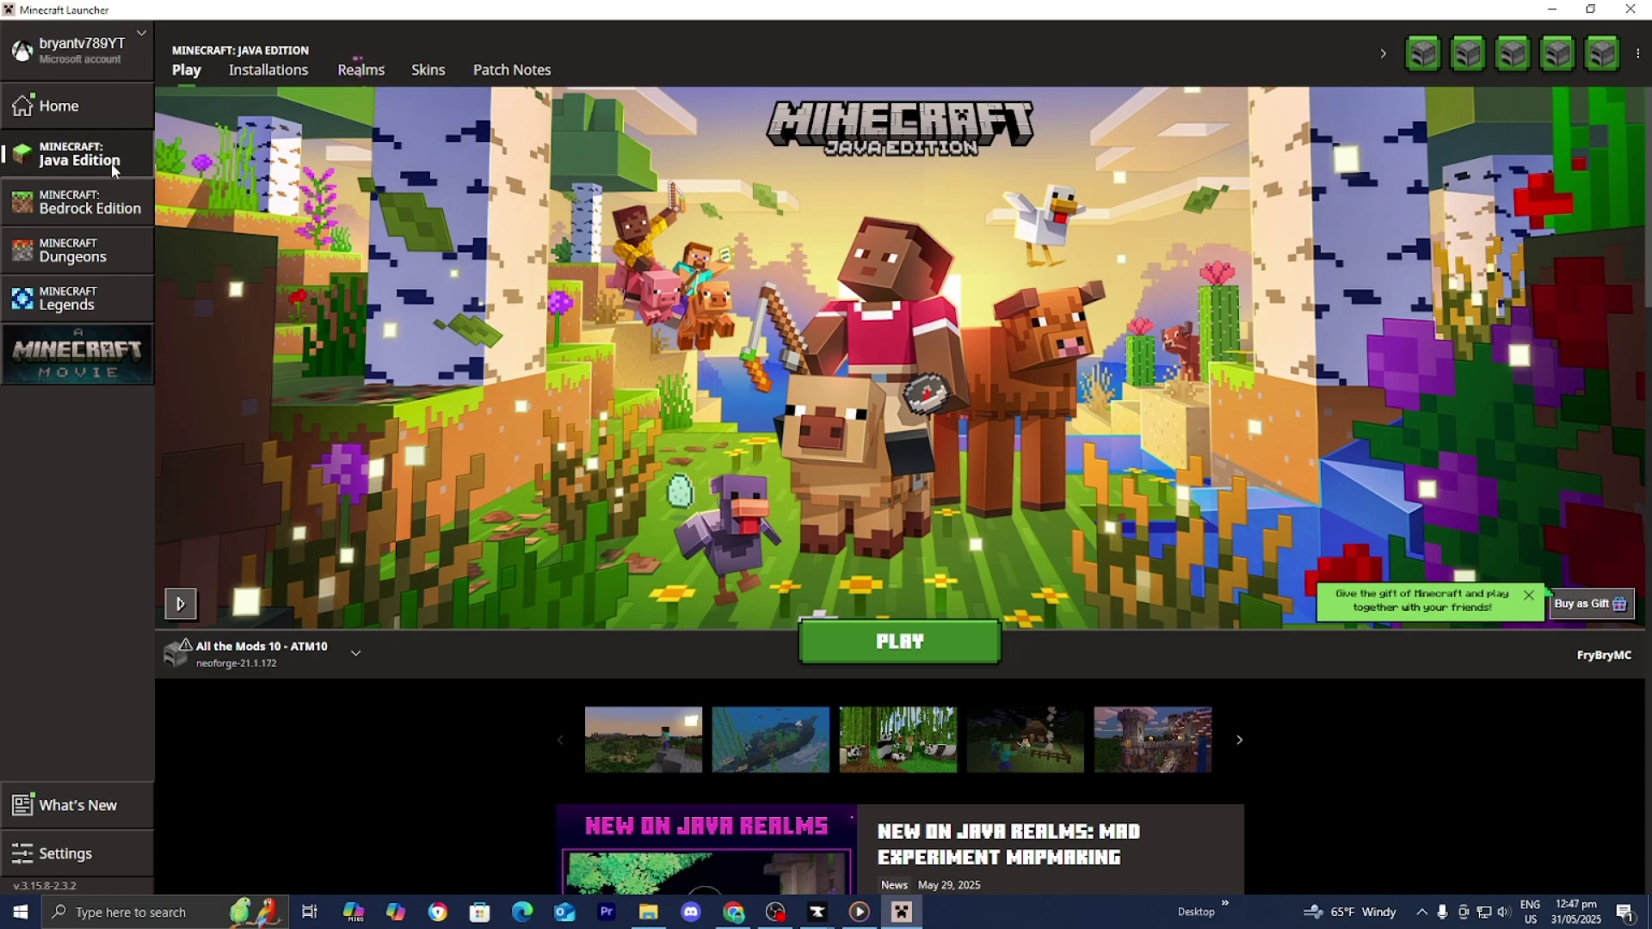
pyautogui.click(284, 650)
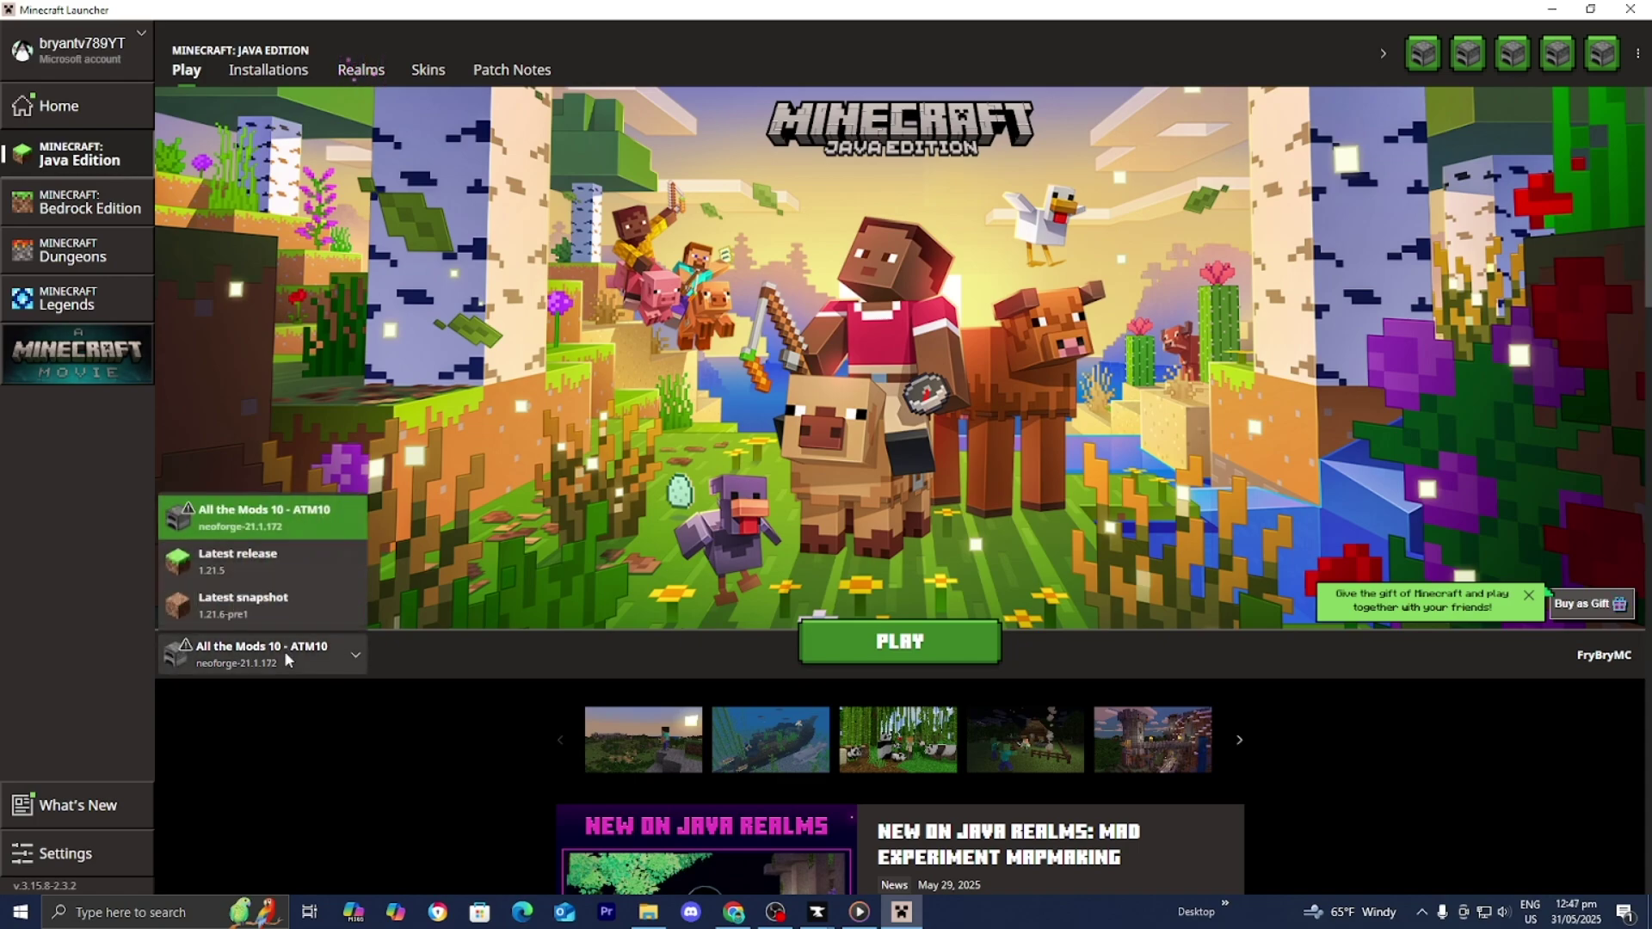
pyautogui.click(285, 521)
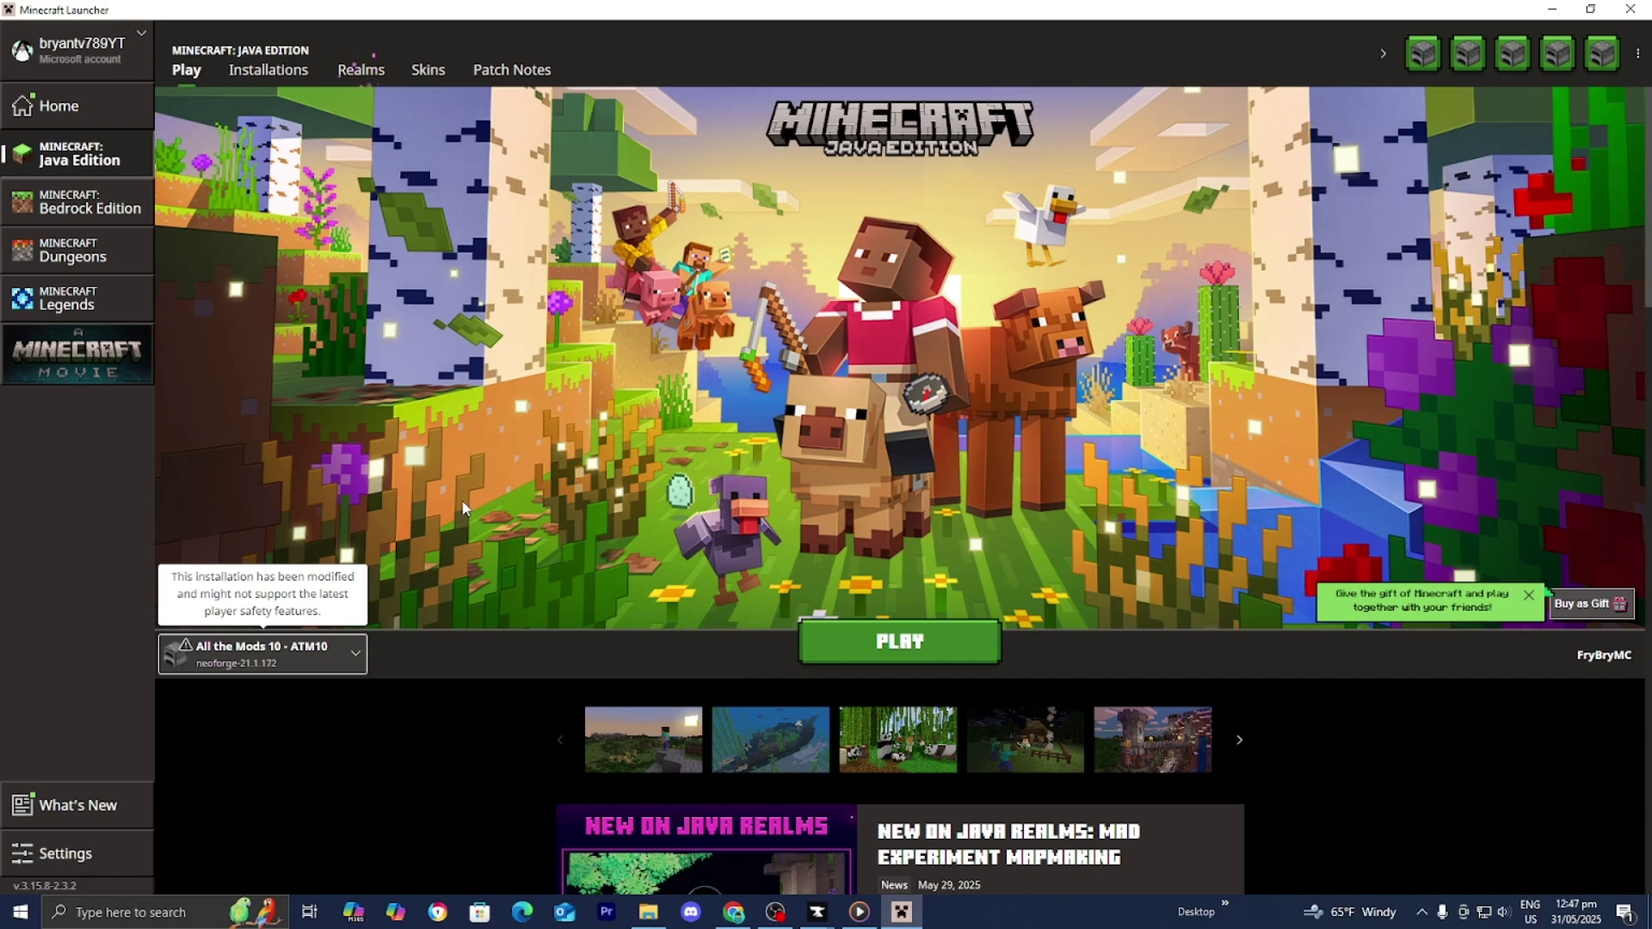
# Step: Open the All the Mods 10 - ATM10 installation for editing and expand its additional options
pyautogui.click(301, 75)
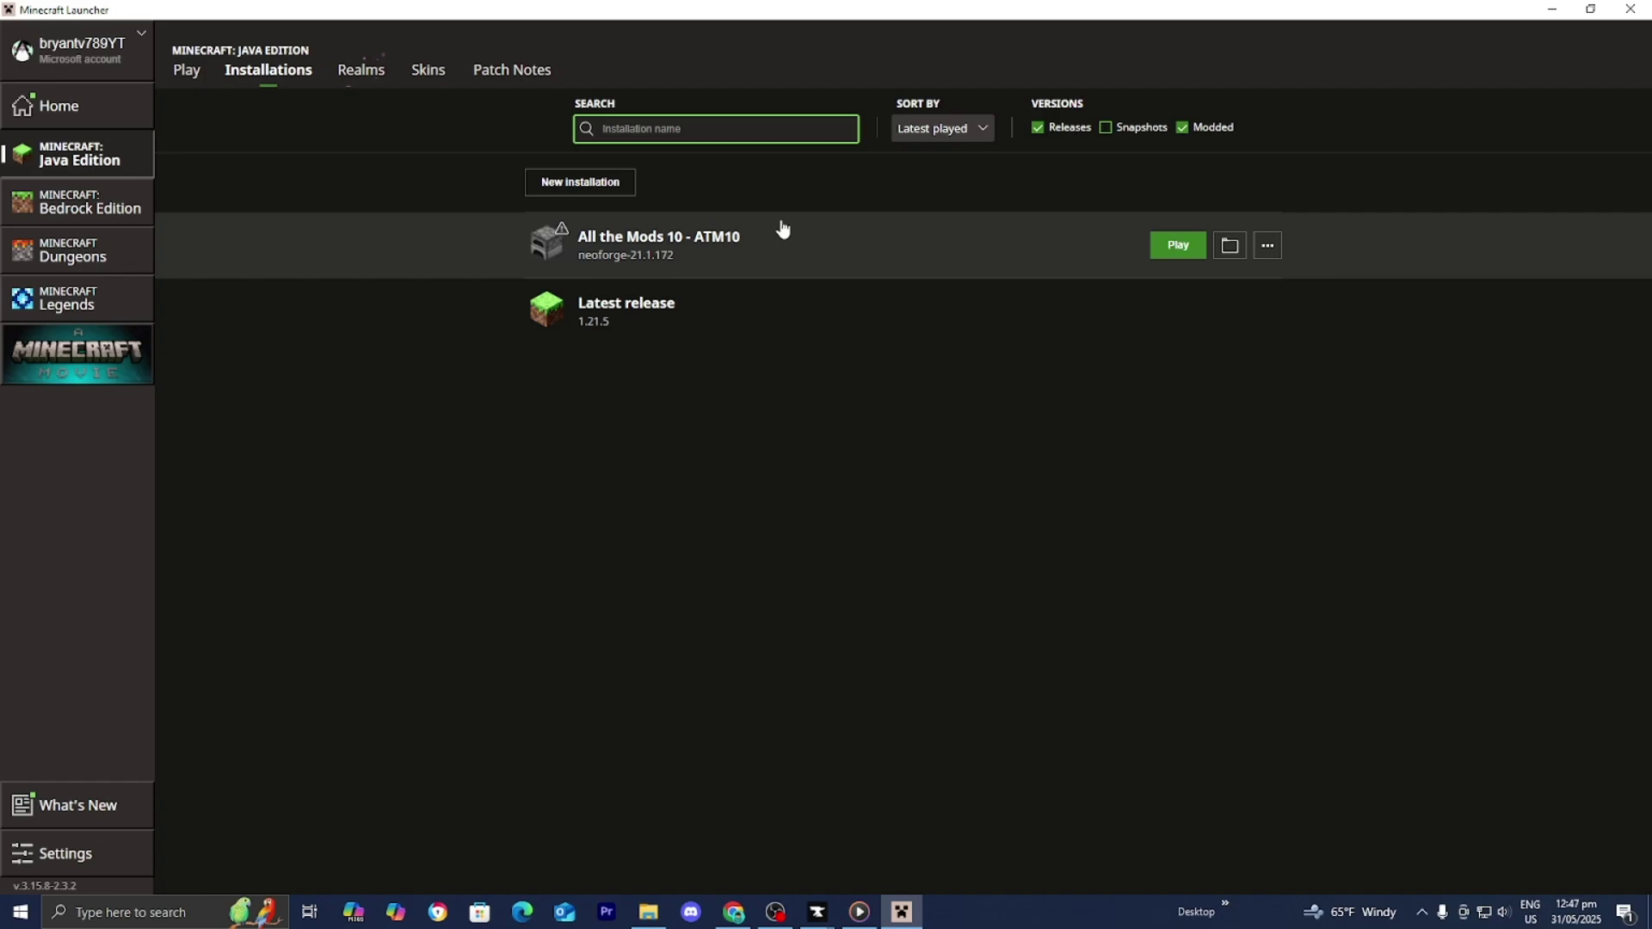
pyautogui.click(1267, 246)
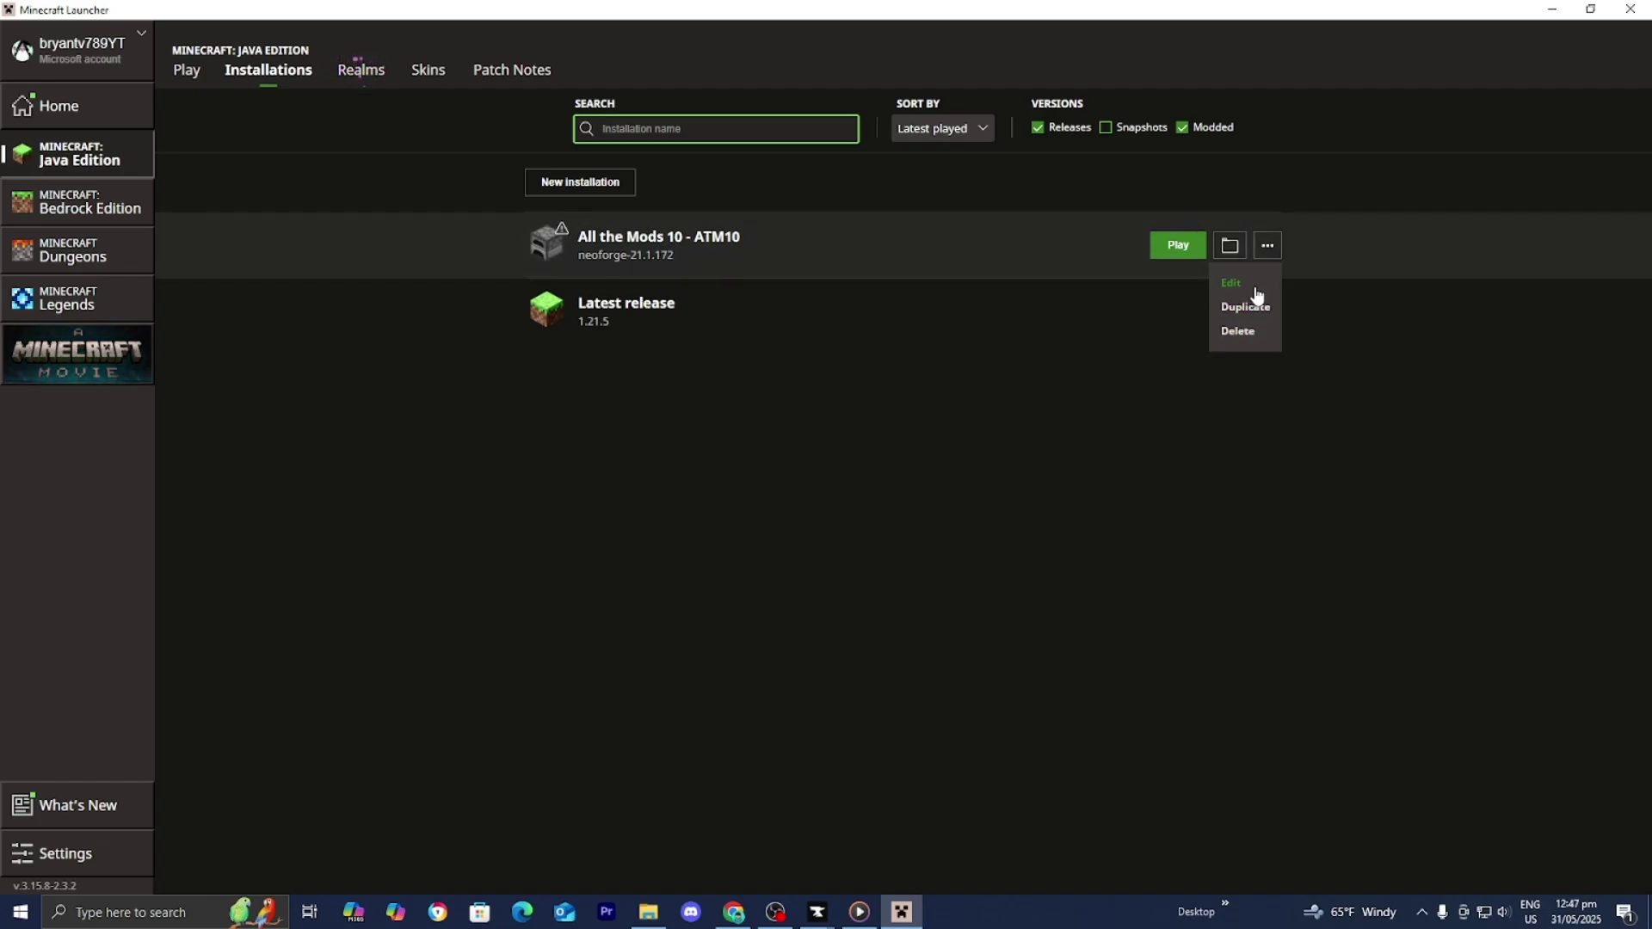
pyautogui.click(1246, 286)
pyautogui.click(1044, 472)
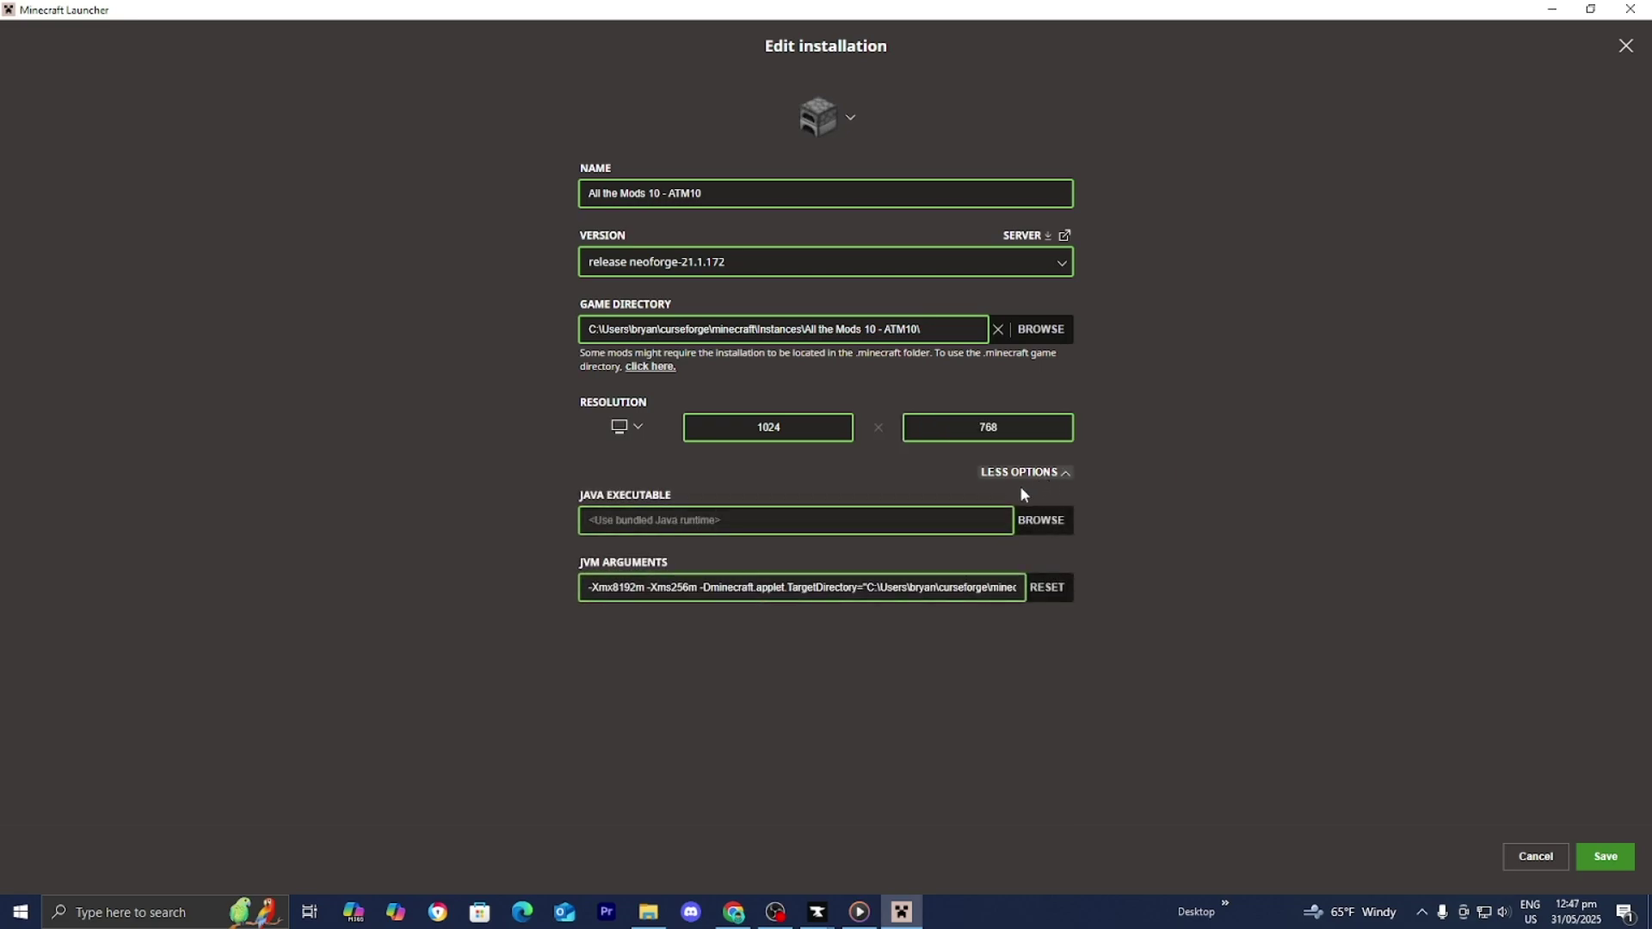
# Step: Examine the maximum memory allocation at the start of the installation's JVM arguments and return to the installations list
pyautogui.click(611, 593)
pyautogui.press('Right')
pyautogui.press('Right')
pyautogui.press('Right')
pyautogui.press('Right')
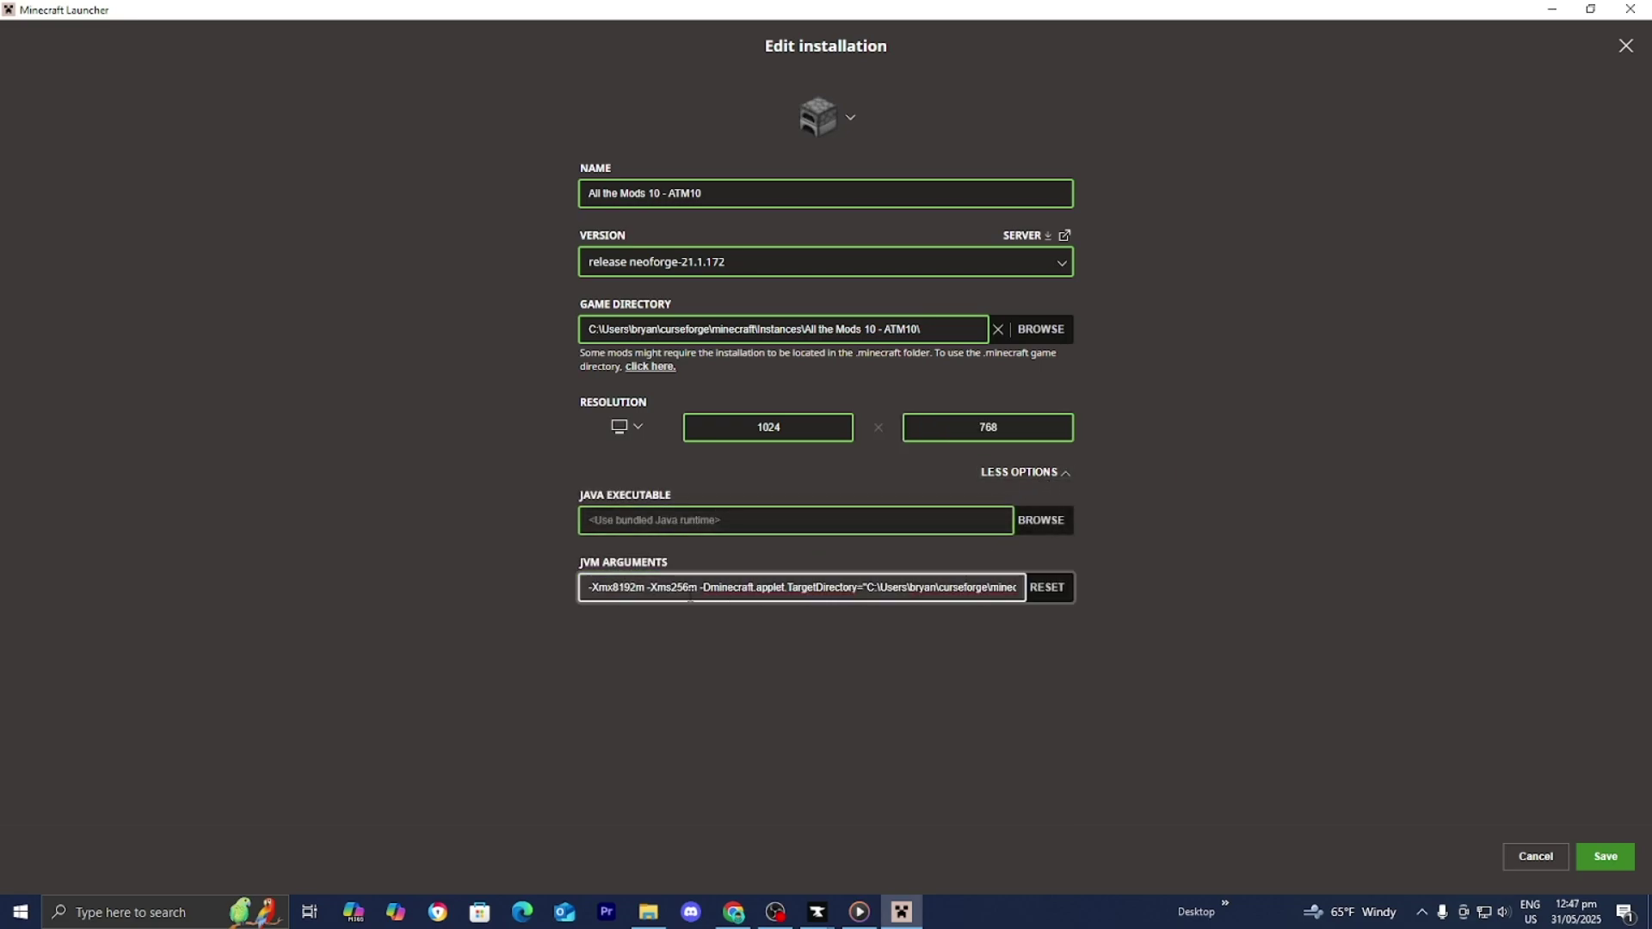
pyautogui.doubleClick(634, 586)
pyautogui.click(656, 588)
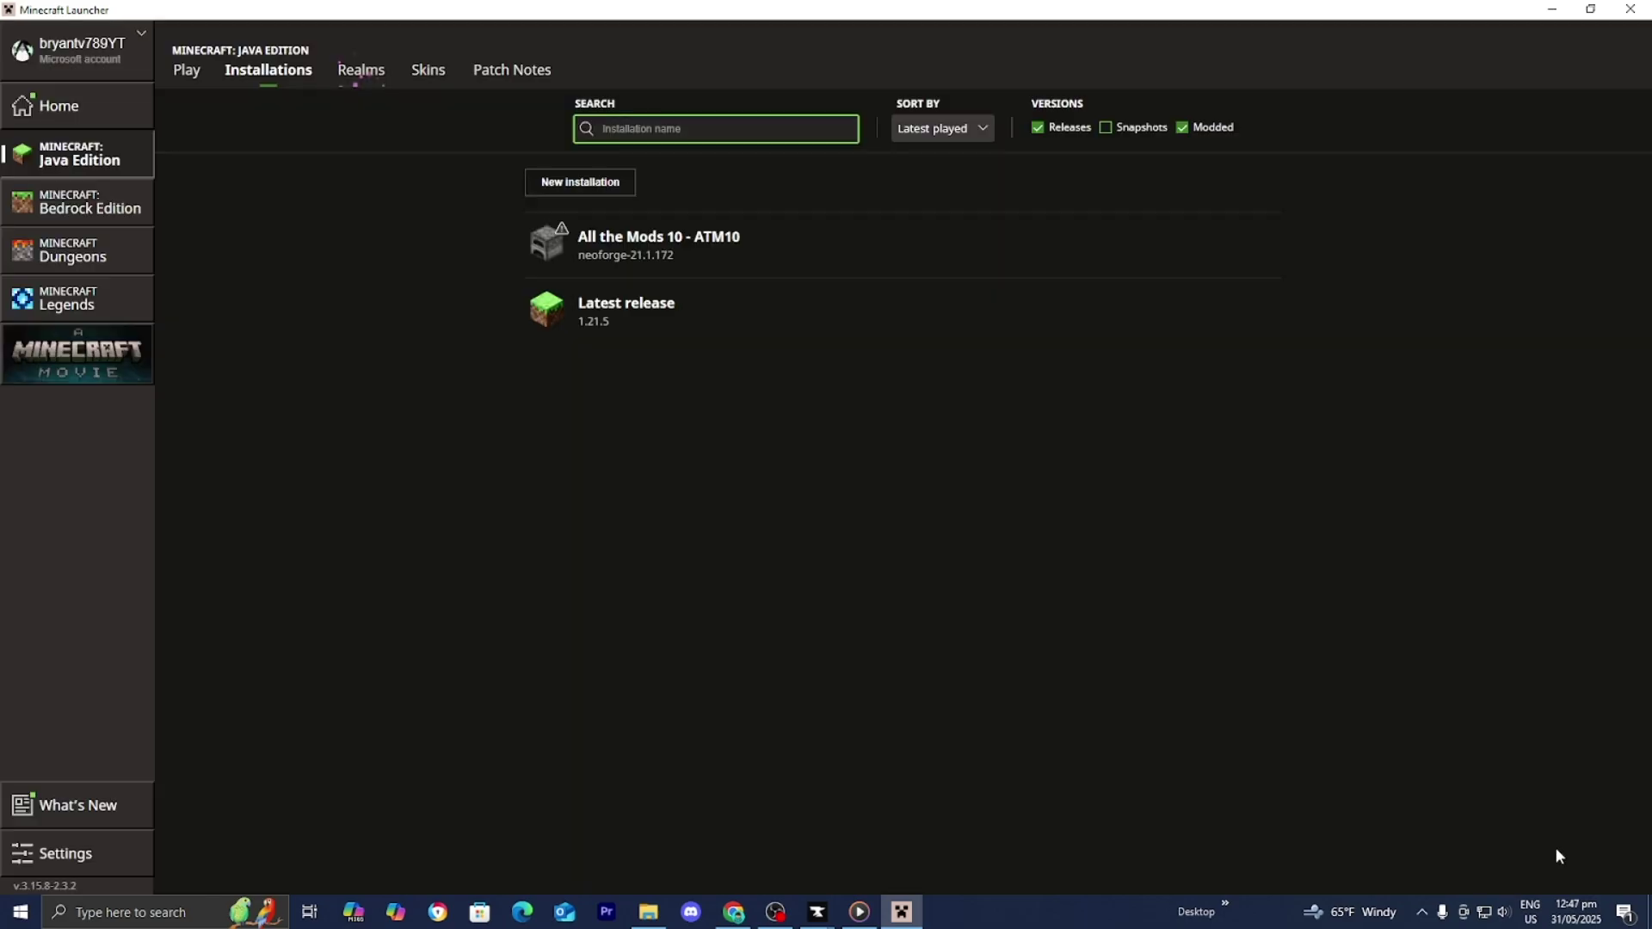
# Step: Launch the All the Mods 10 - ATM10 installation, accepting the modified-installation risks and turning off further warnings for it
pyautogui.click(187, 70)
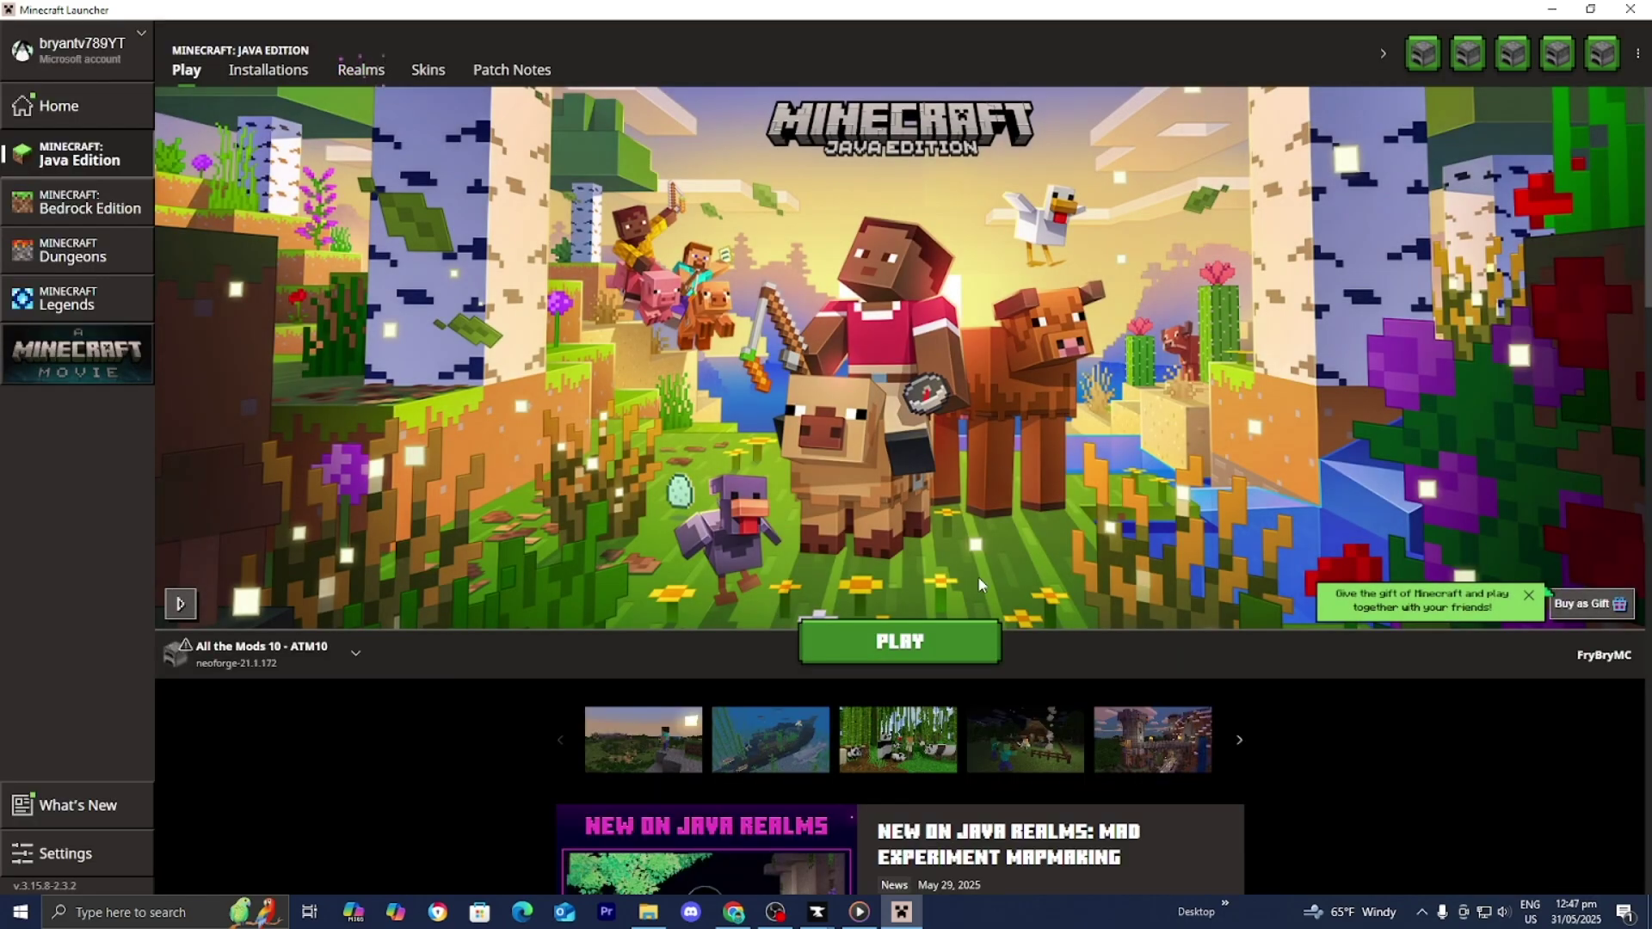
pyautogui.click(935, 652)
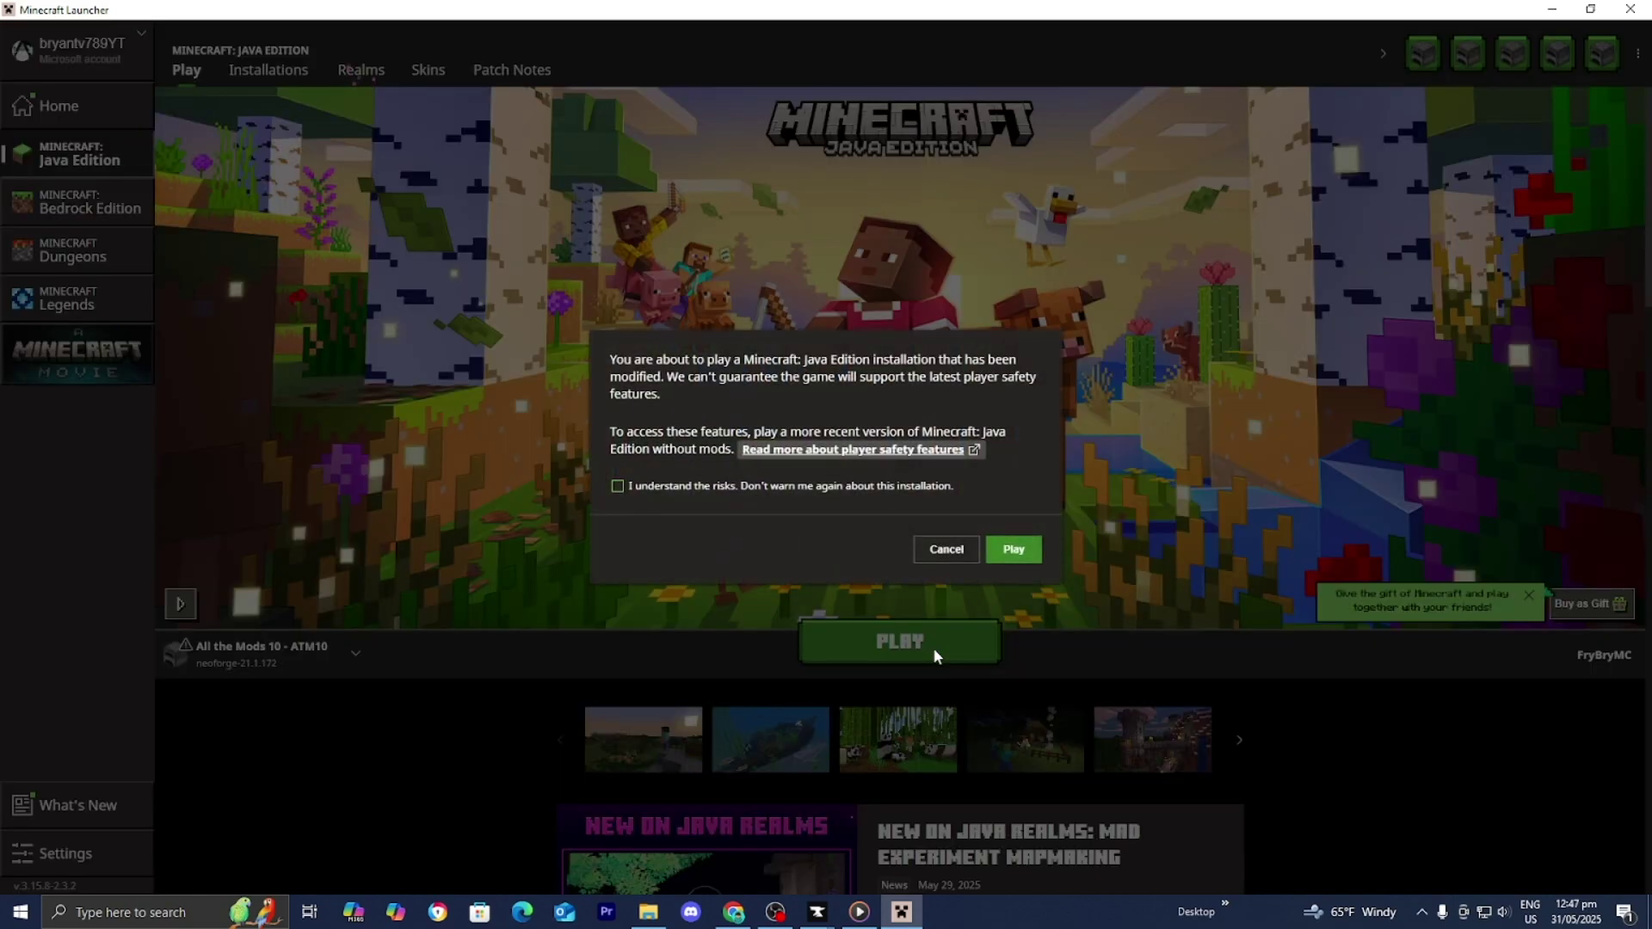
pyautogui.click(617, 486)
pyautogui.click(1033, 550)
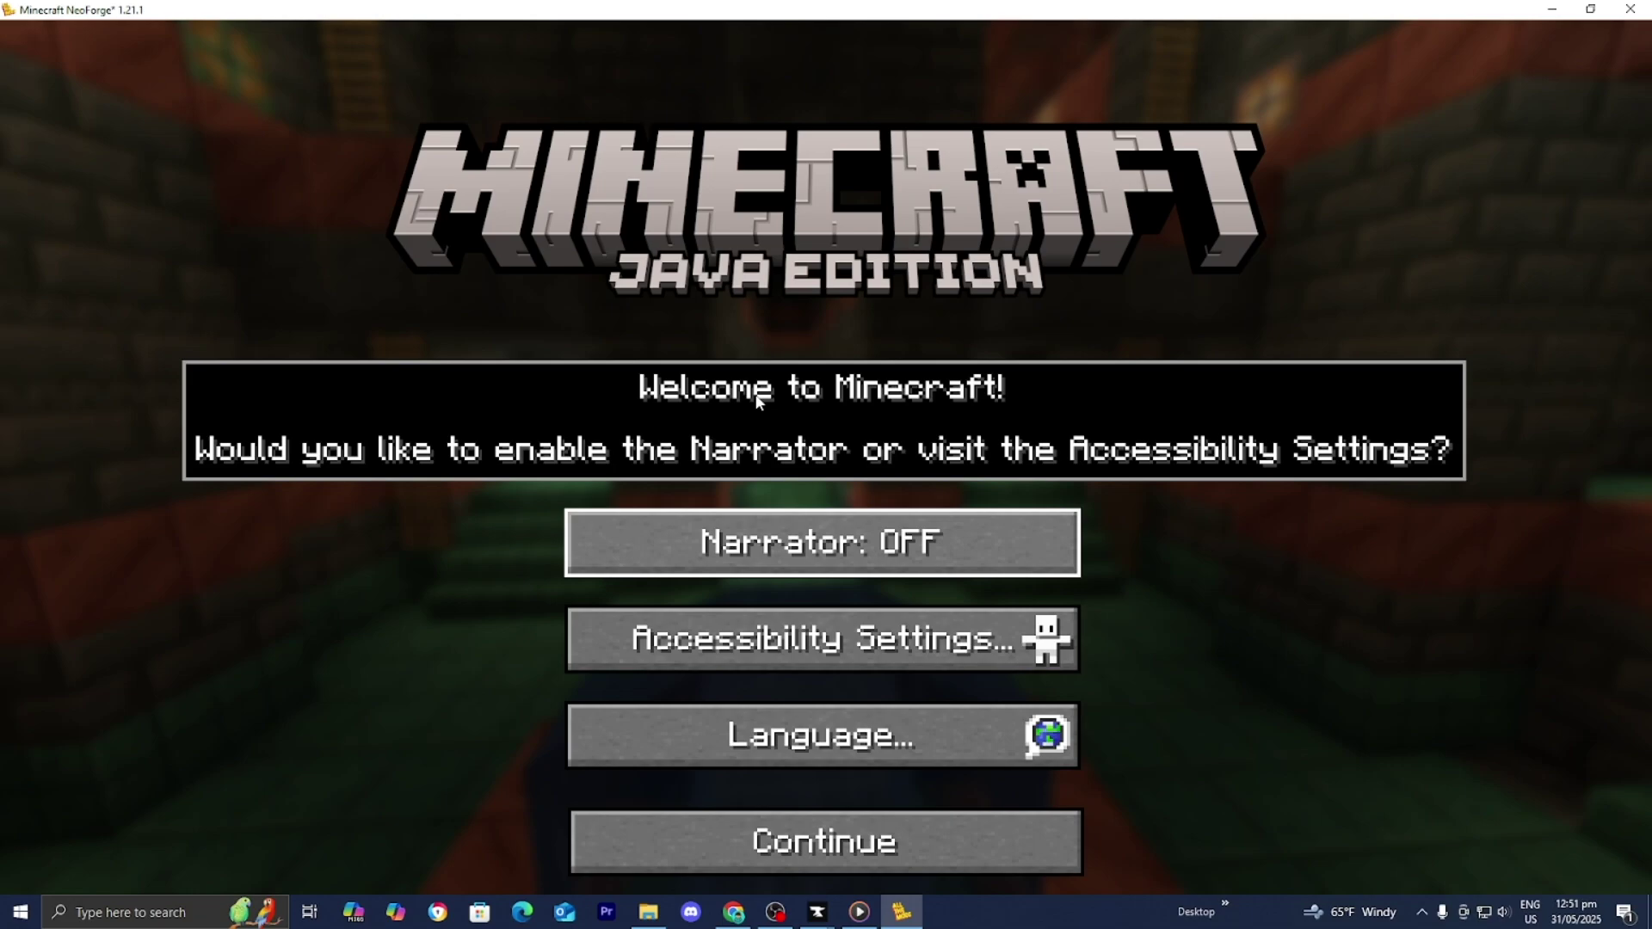
# Step: Continue past the accessibility welcome screen with the Narrator left off and enter Singleplayer
pyautogui.click(880, 842)
pyautogui.click(869, 466)
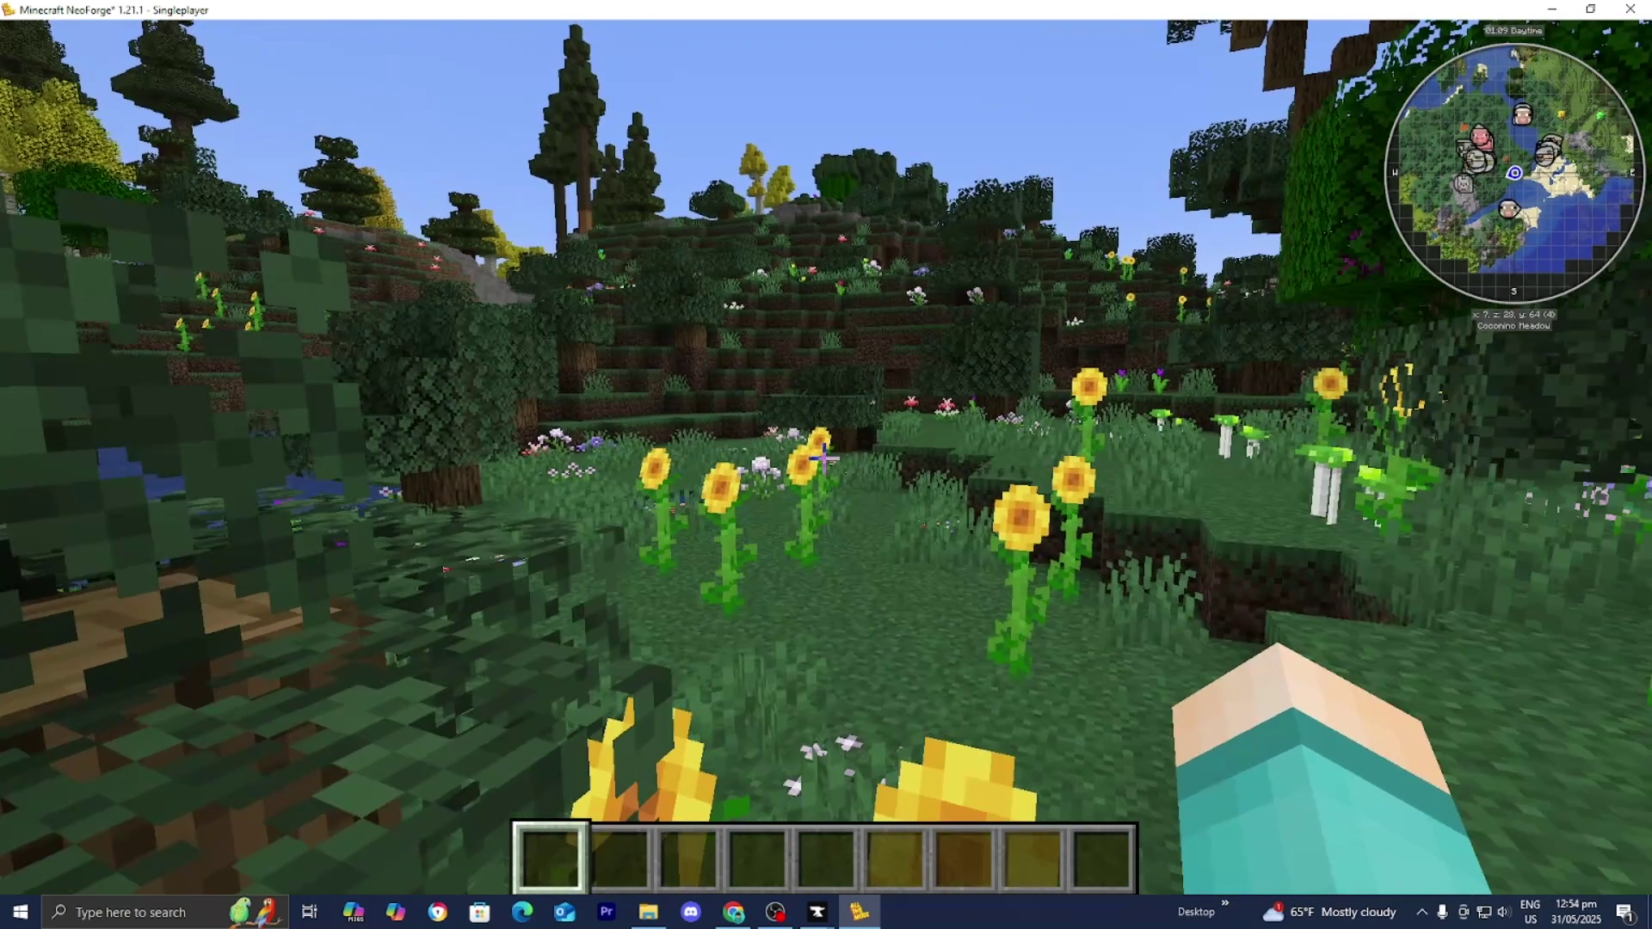
# Step: Walk forward through the flower meadow beside the lake to explore the modded singleplayer world
pyautogui.press('w')
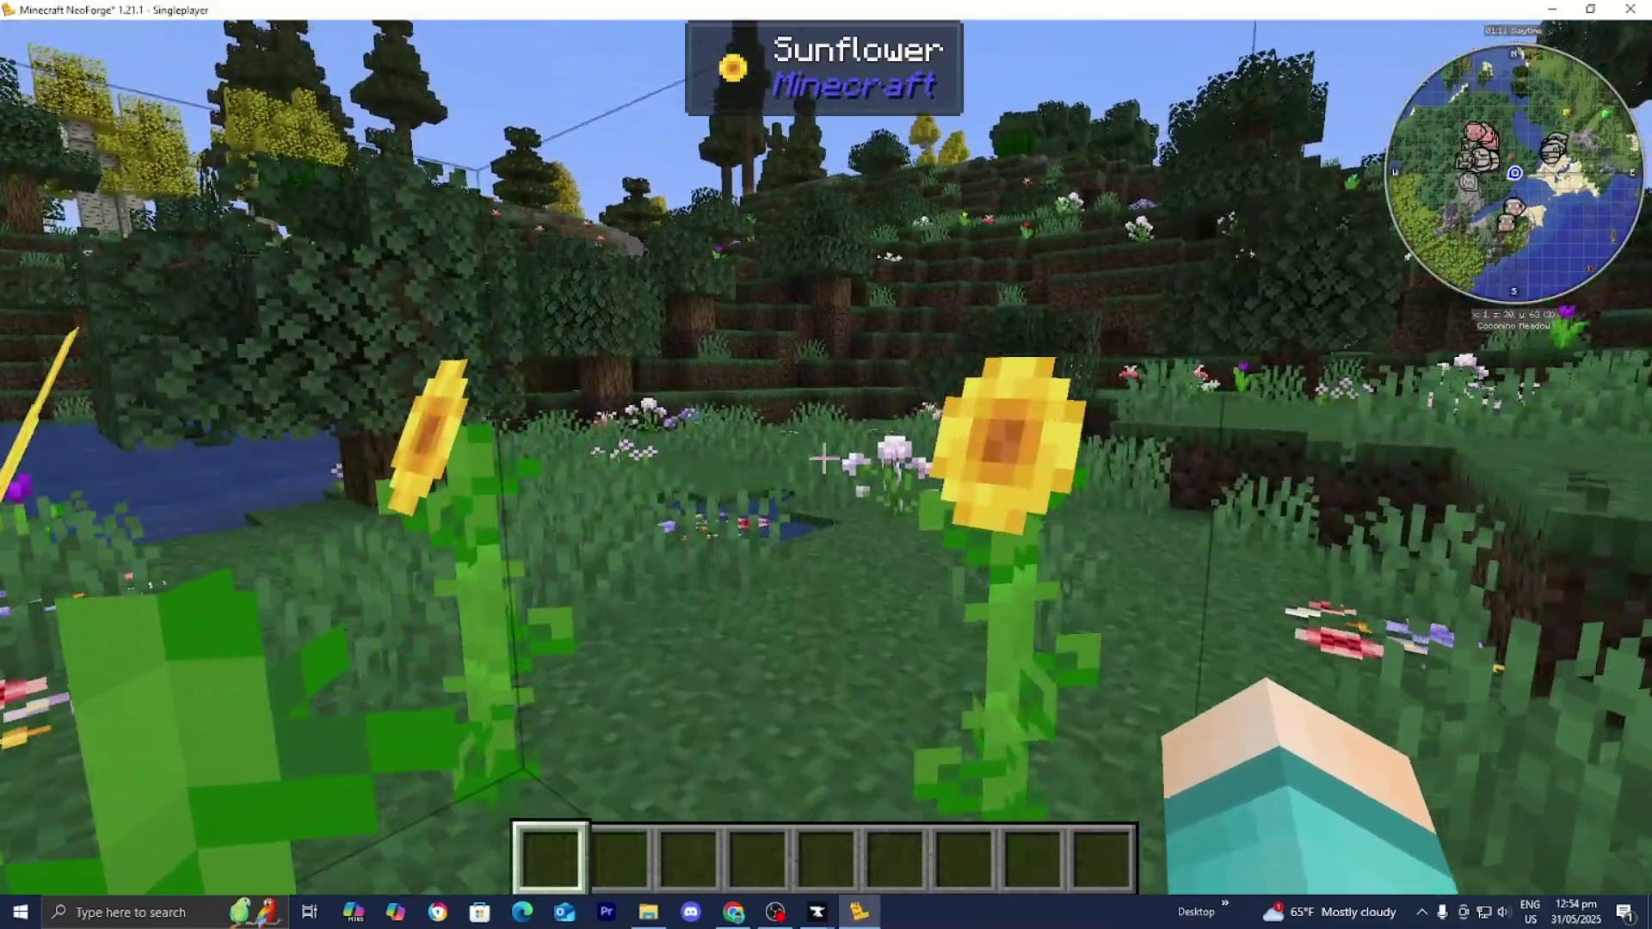
pyautogui.press('w')
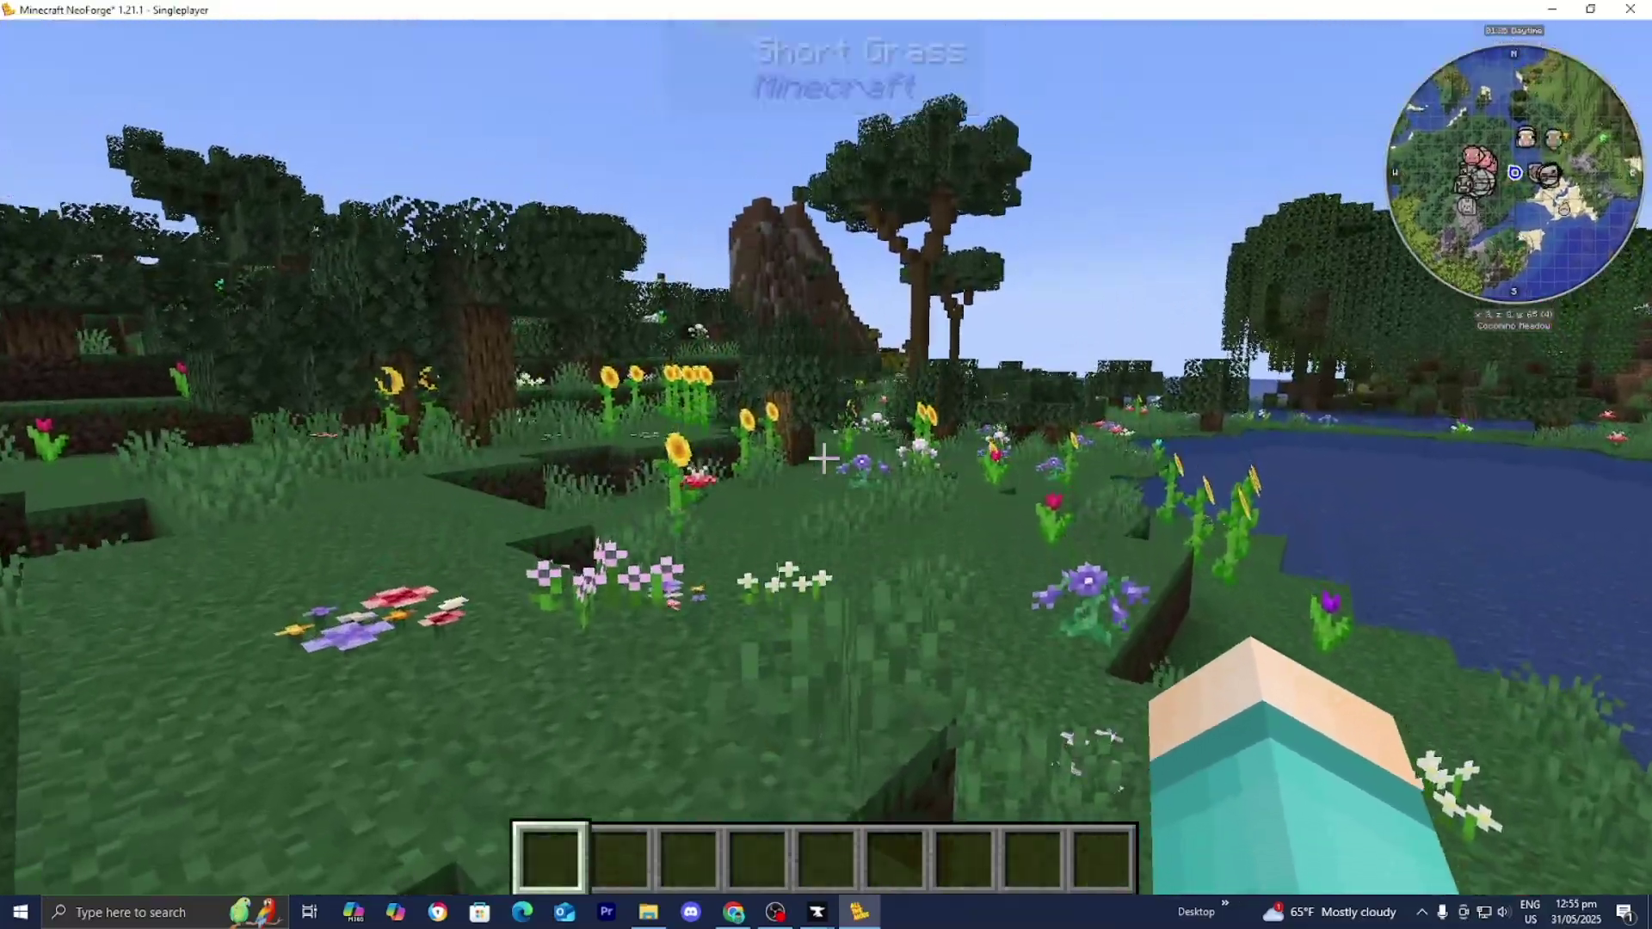
pyautogui.press('w')
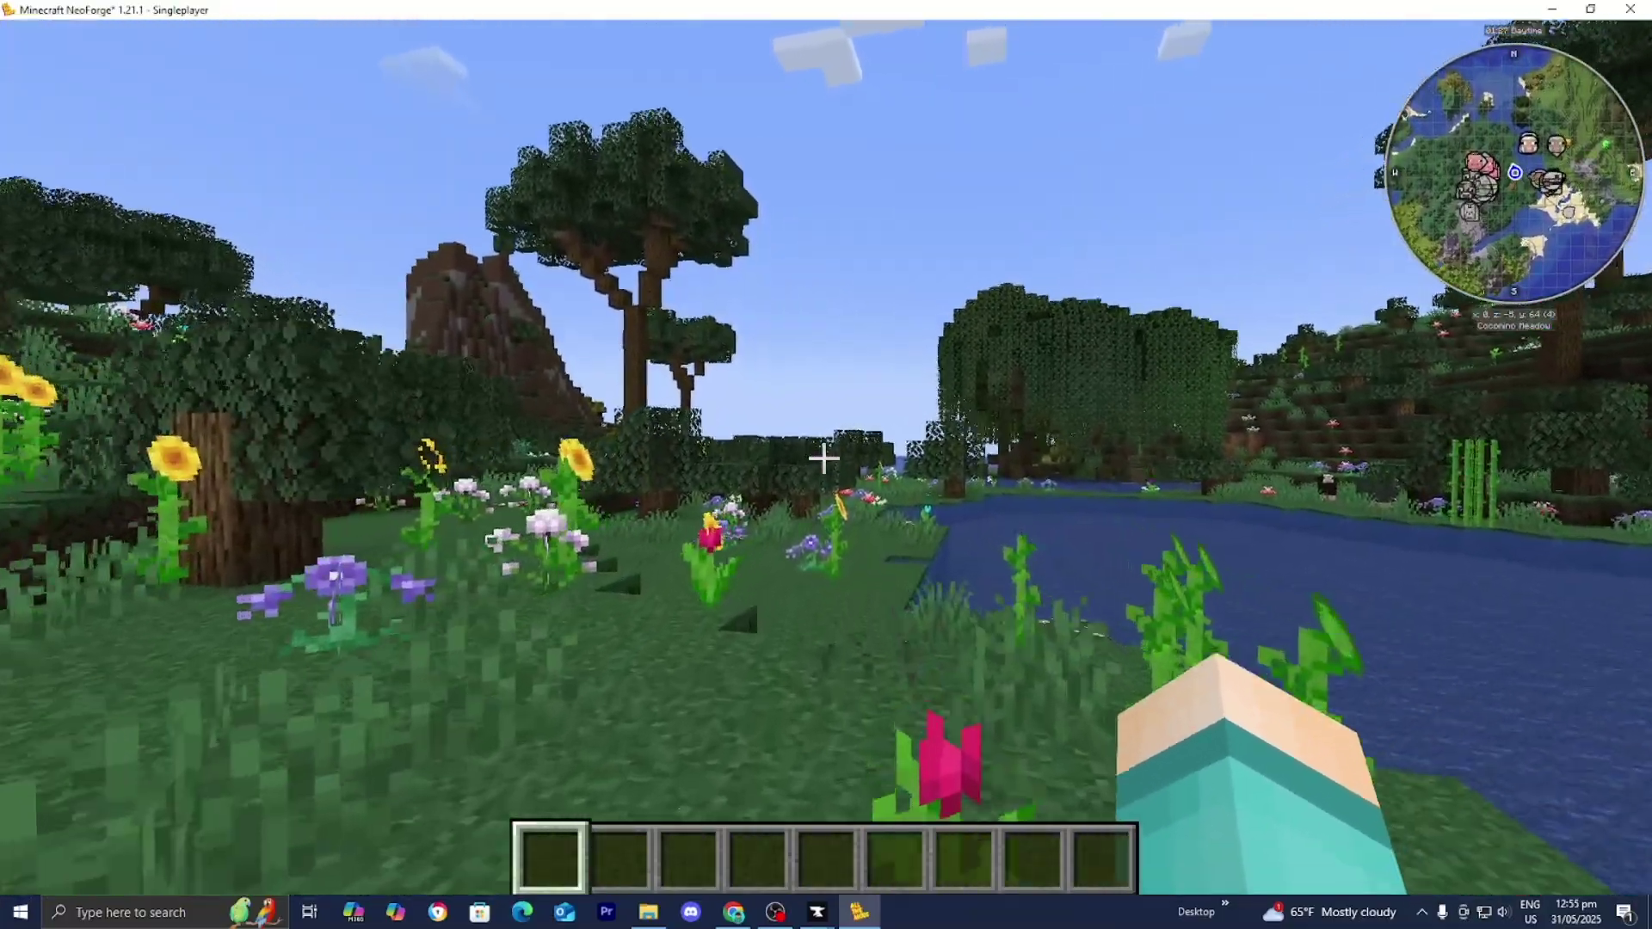